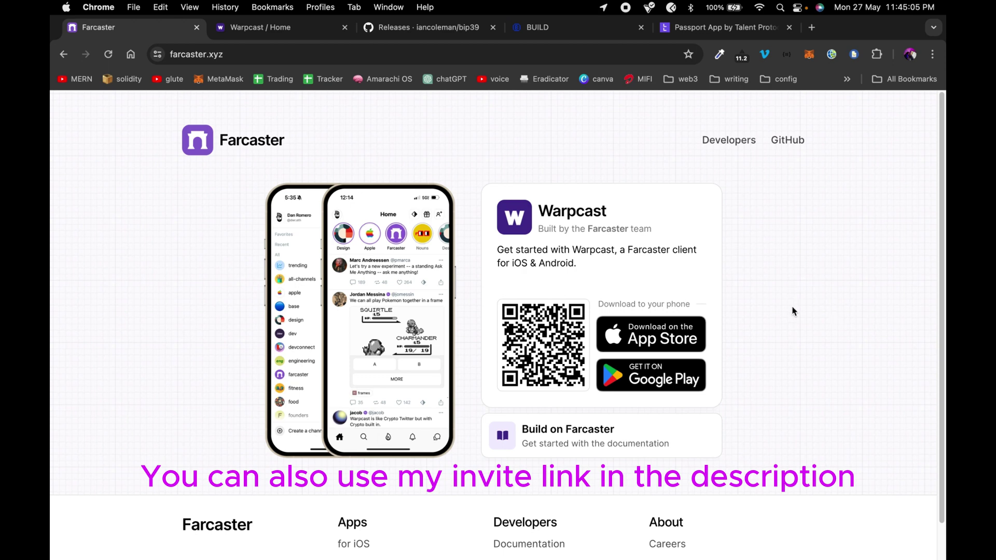
Switch to Warpcast and open the profile's About details to check the FID and Farcaster custody address.
{"action": "left_click", "coordinate": [292, 24]}
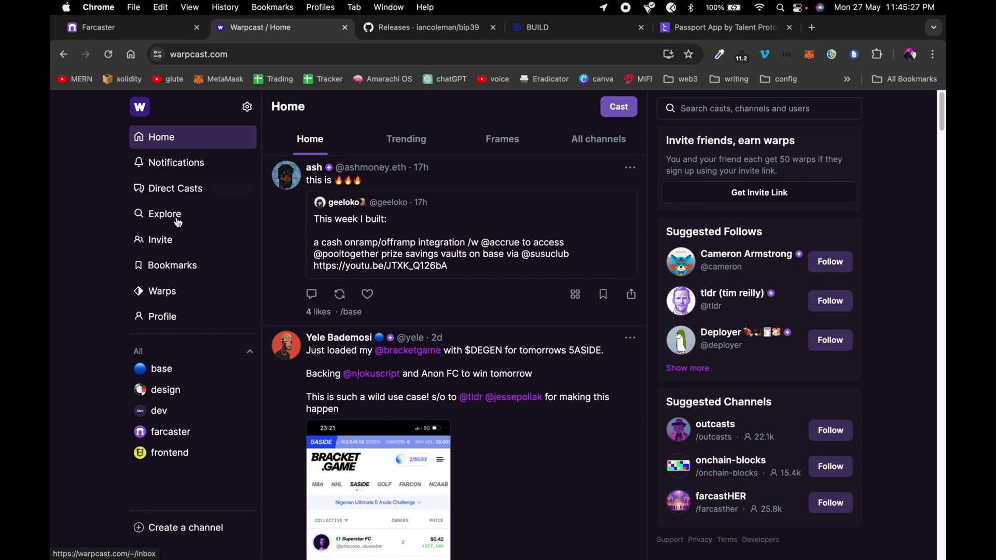
{"action": "left_click", "coordinate": [166, 317]}
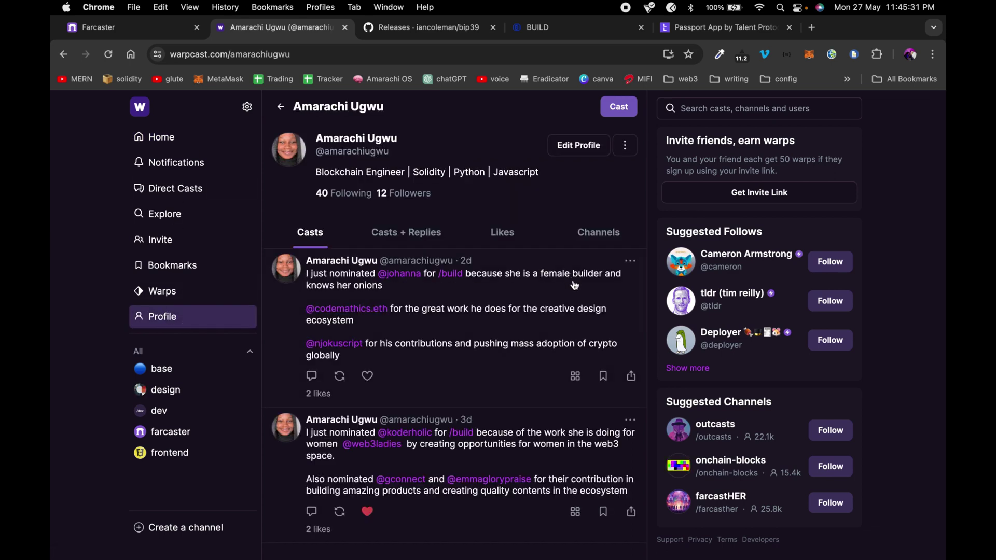
{"action": "left_click", "coordinate": [626, 146]}
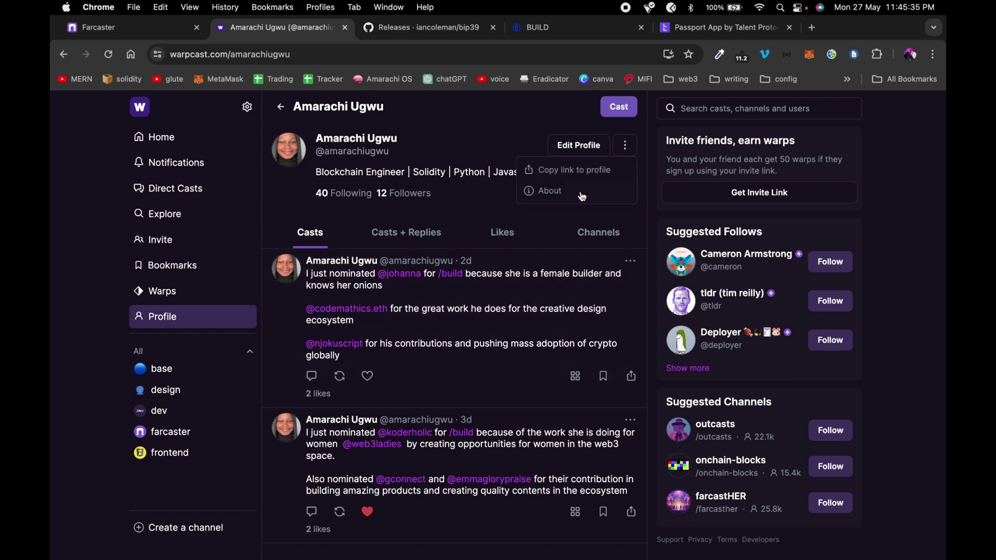
{"action": "left_click", "coordinate": [543, 192]}
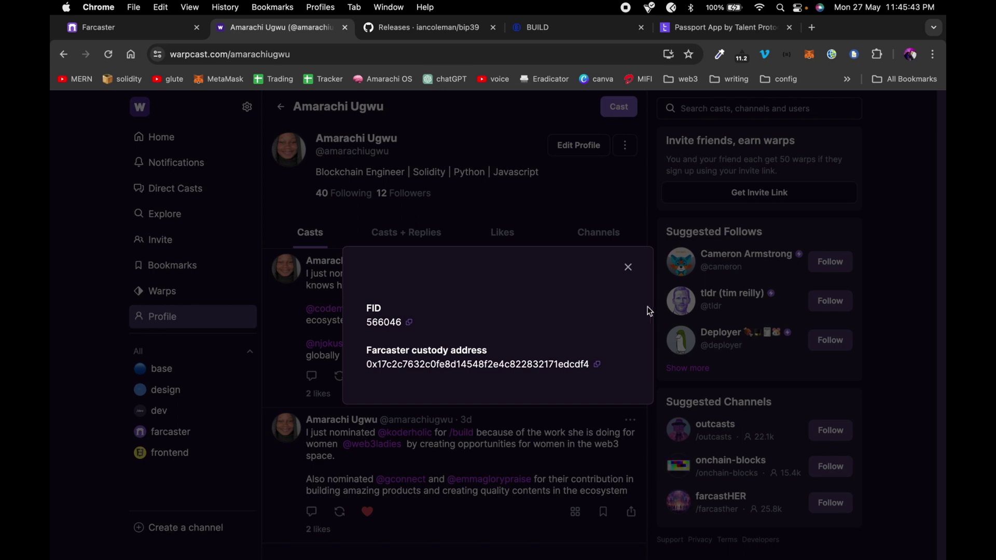
{"action": "left_click", "coordinate": [584, 201]}
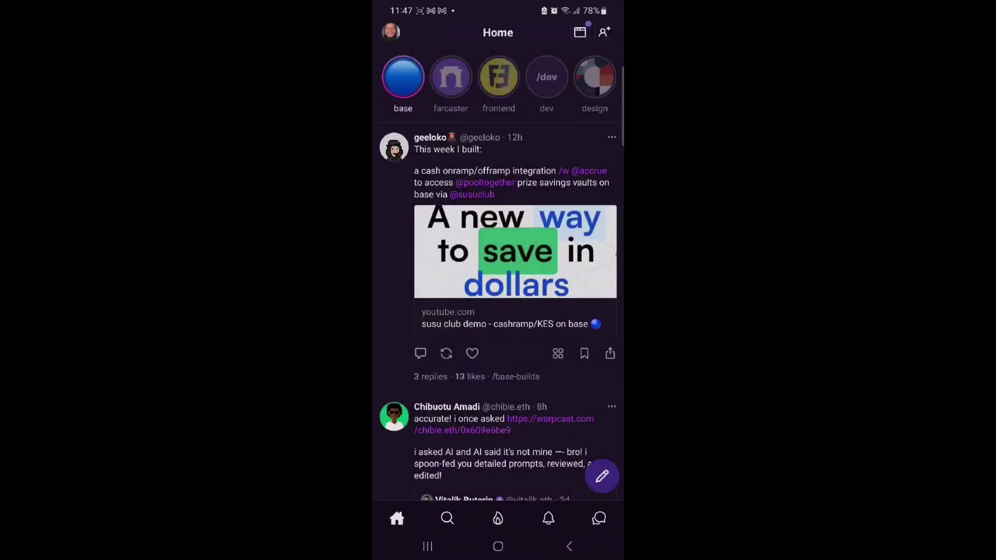
Open the Advanced settings in the Warpcast mobile app.
{"action": "left_click", "coordinate": [390, 31]}
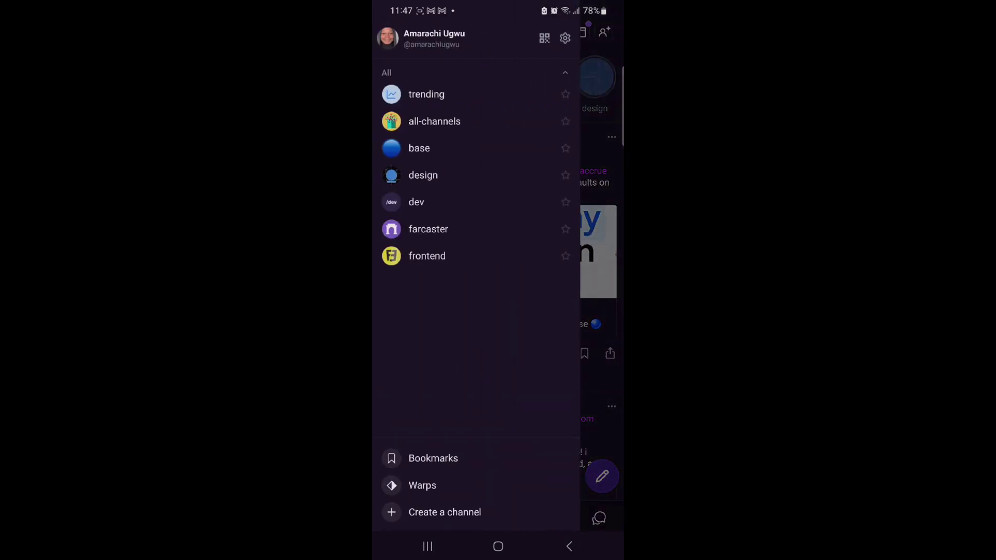
{"action": "left_click_drag", "start_coordinate": [529, 39], "coordinate": [537, 215]}
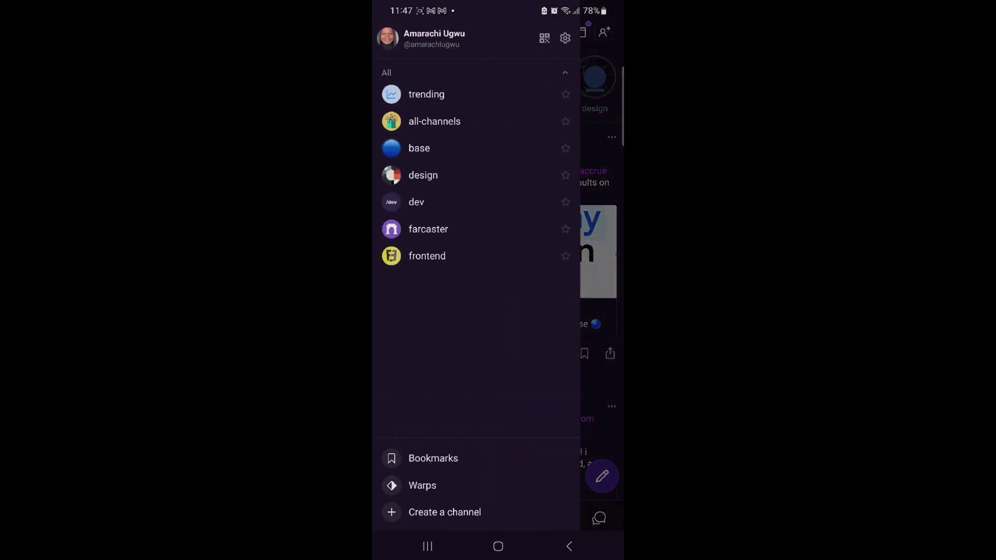
{"action": "left_click", "coordinate": [565, 38]}
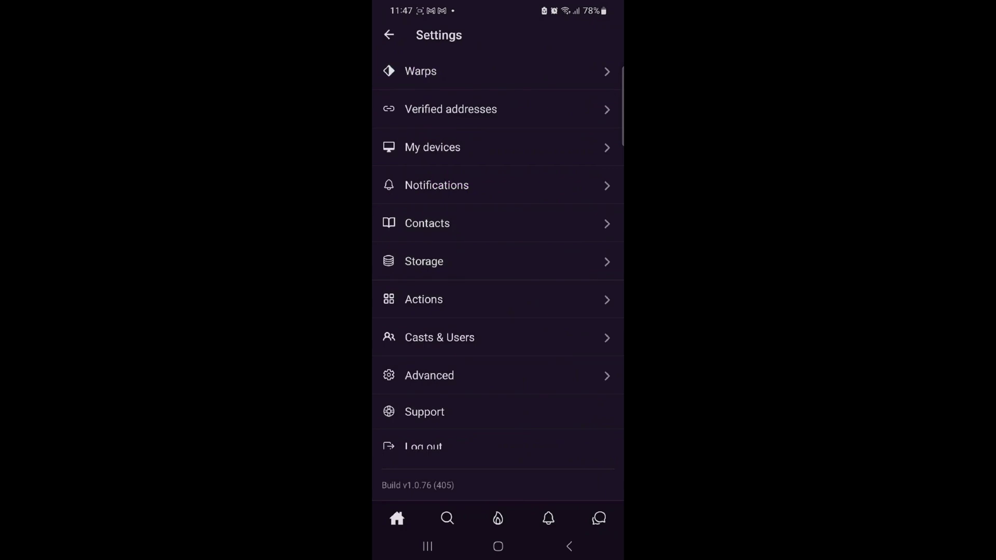
{"action": "left_click_drag", "start_coordinate": [412, 428], "coordinate": [409, 356]}
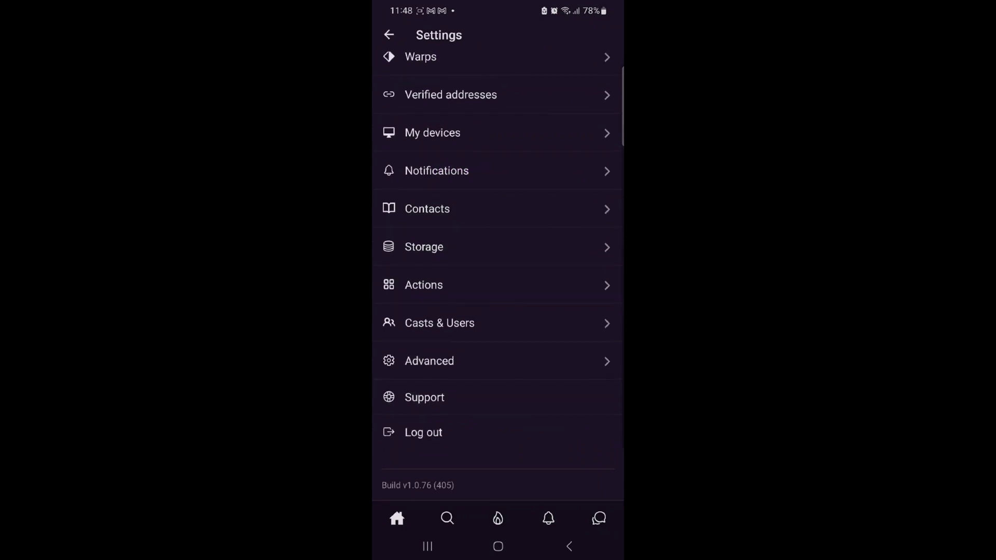
{"action": "left_click", "coordinate": [462, 369]}
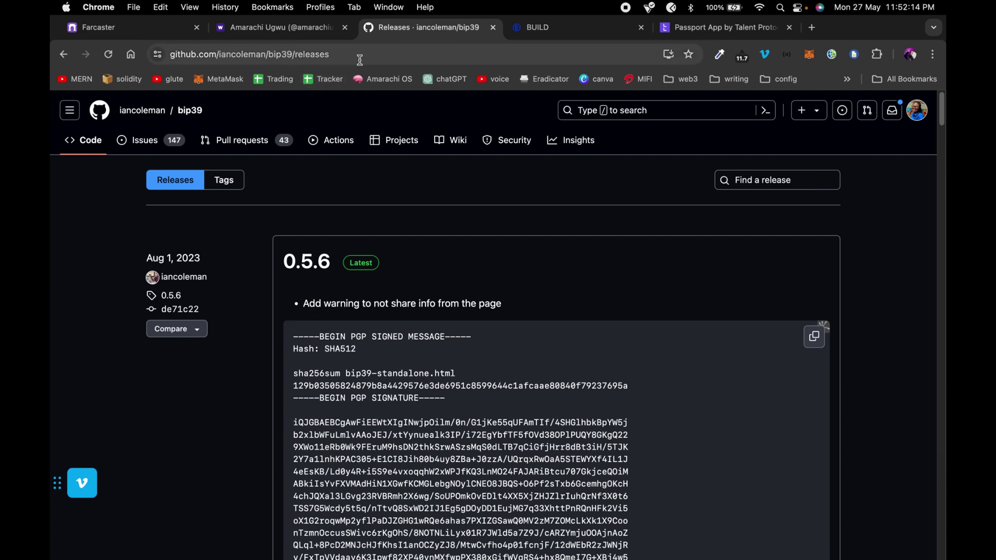
Download bip39-standalone.html from the assets of the 0.5.6 bip39 release on GitHub and open the downloaded file.
{"action": "scroll", "coordinate": [446, 340], "scroll_direction": "down", "scroll_amount": 5}
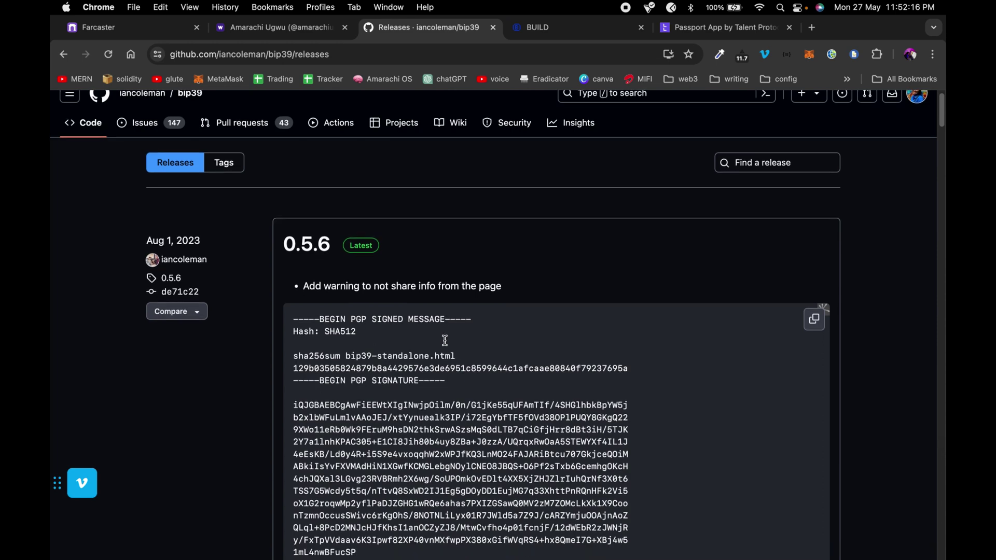
{"action": "scroll", "coordinate": [445, 339], "scroll_direction": "down", "scroll_amount": 4}
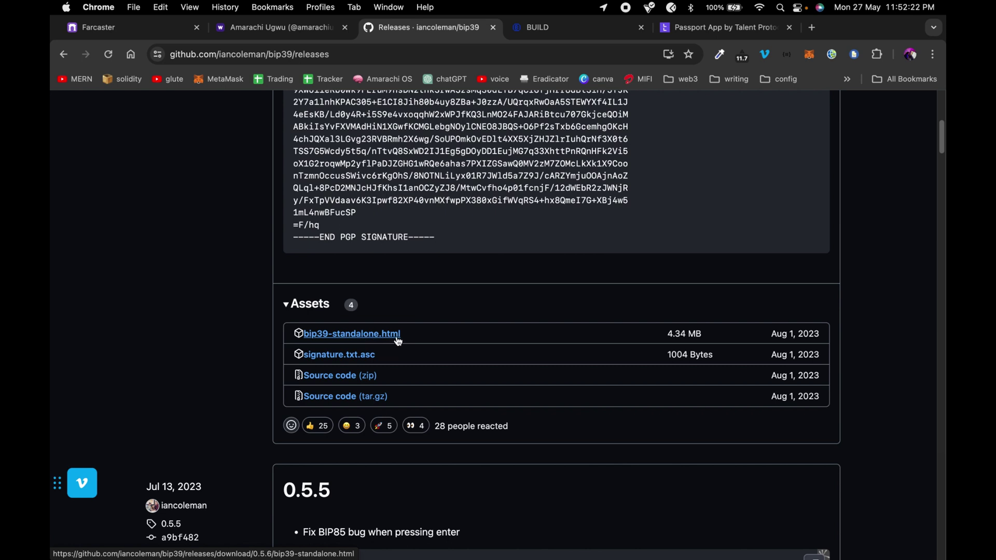
{"action": "left_click", "coordinate": [376, 340]}
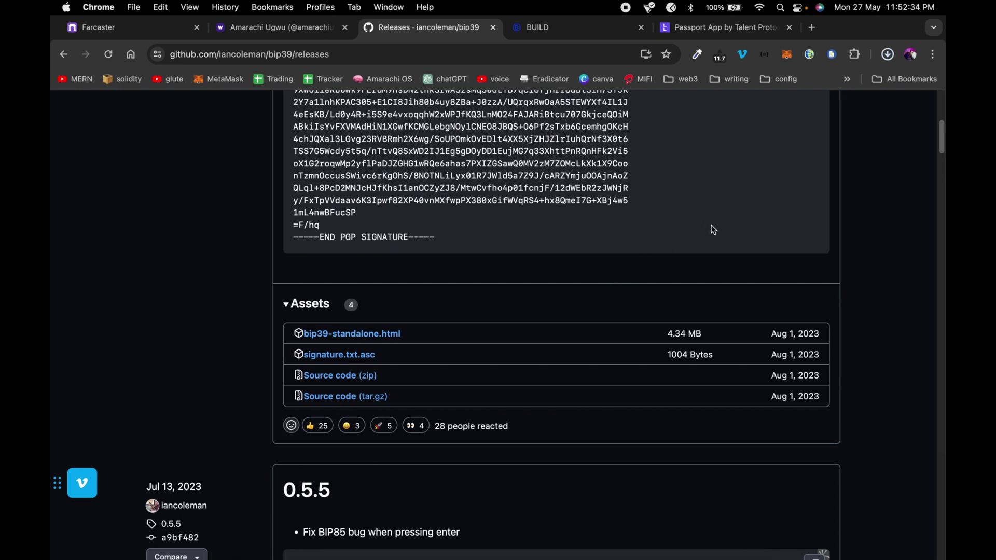
{"action": "left_click", "coordinate": [888, 55]}
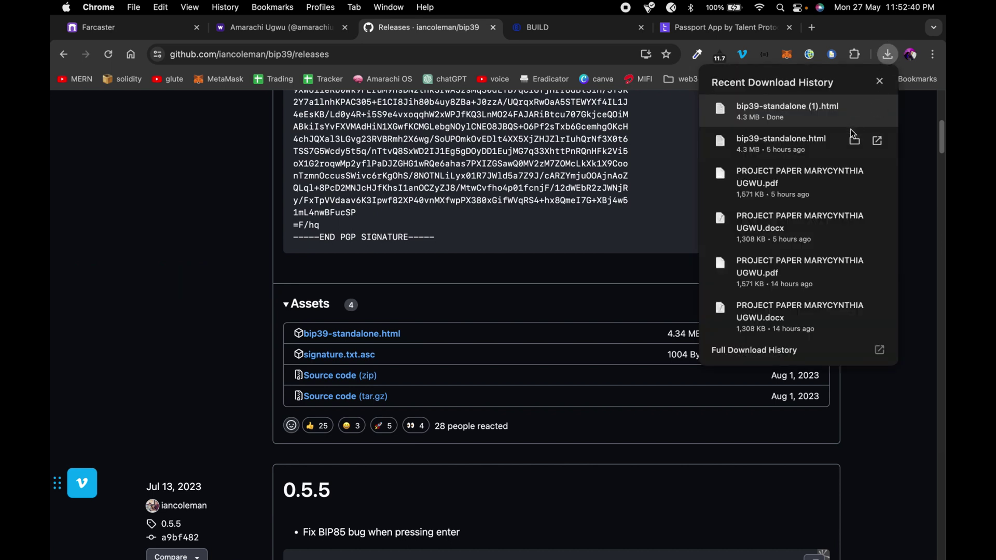
{"action": "left_click", "coordinate": [820, 107]}
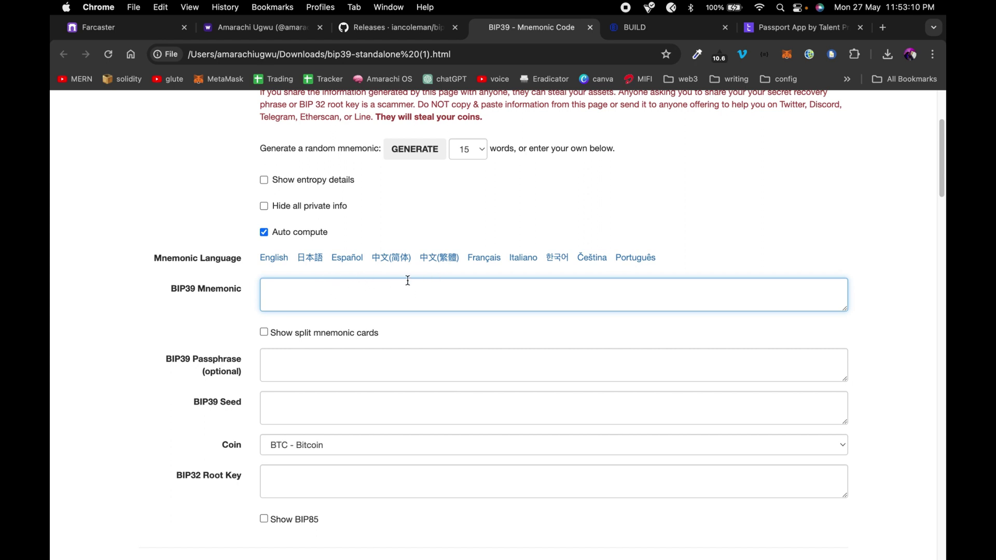
Paste the wallet's recovery phrase as the BIP39 Mnemonic.
{"action": "key", "text": "super+v"}
{"action": "scroll", "coordinate": [408, 280], "scroll_direction": "down", "scroll_amount": 2}
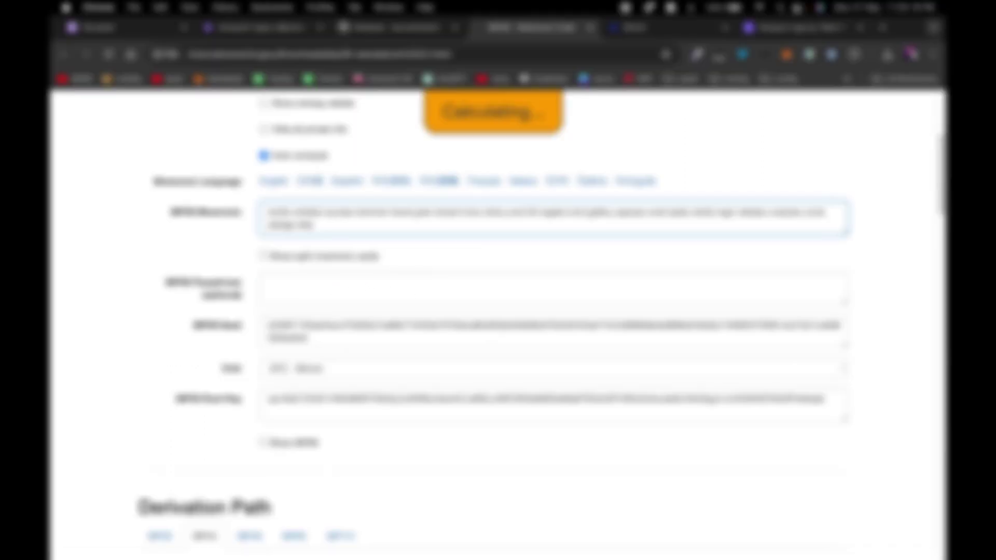
{"action": "scroll", "coordinate": [441, 340], "scroll_direction": "down", "scroll_amount": 8}
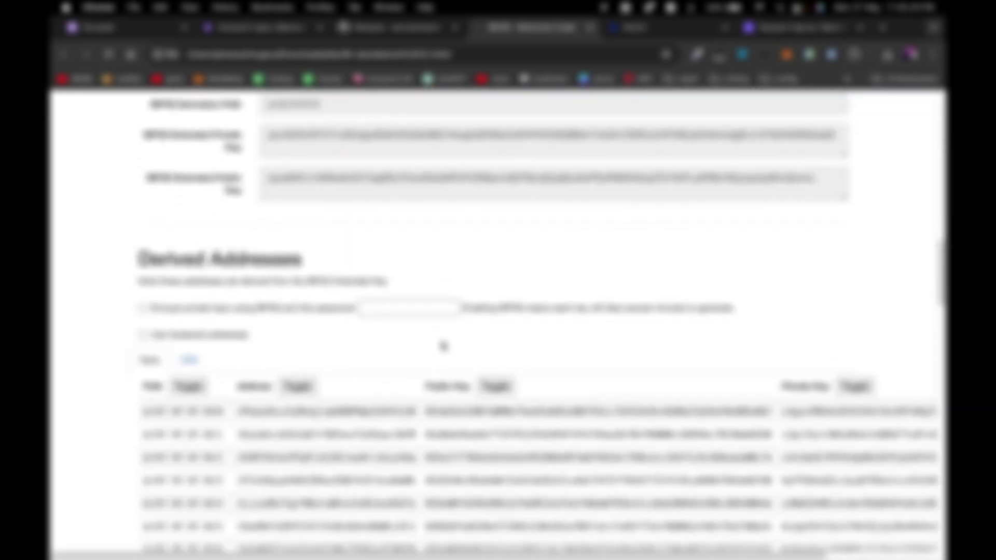
Set the coin for the mnemonic to ETH - Ethereum.
{"action": "scroll", "coordinate": [444, 346], "scroll_direction": "up", "scroll_amount": 10}
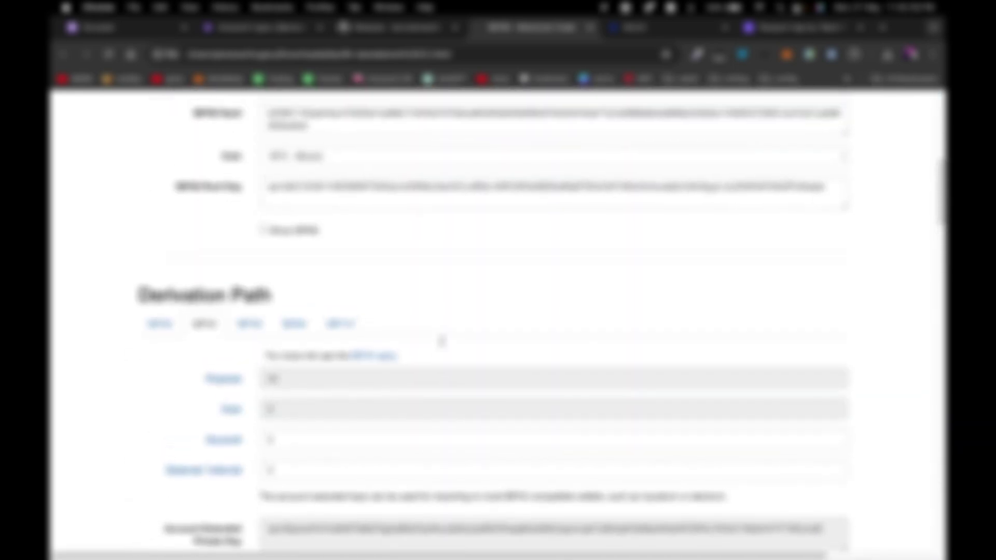
{"action": "scroll", "coordinate": [442, 341], "scroll_direction": "up", "scroll_amount": 4}
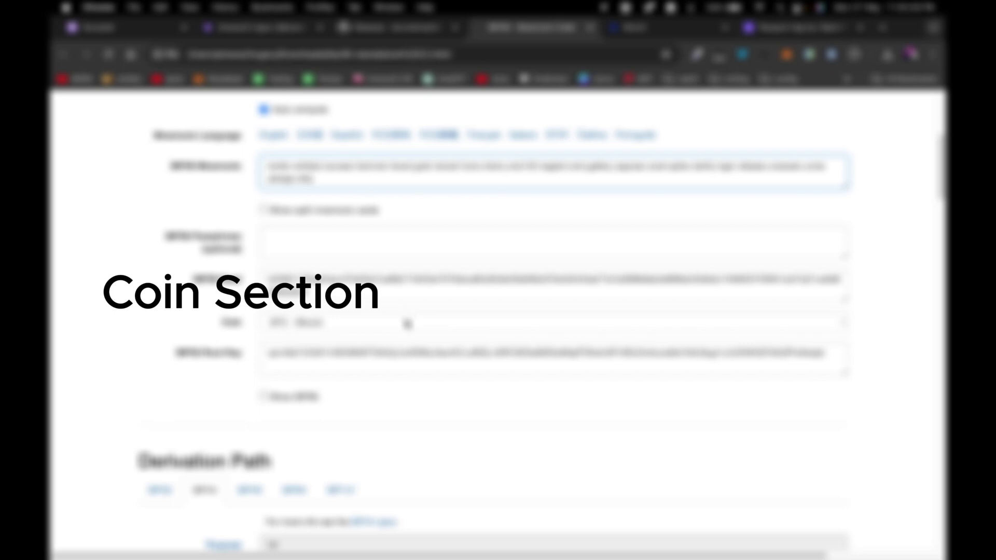
{"action": "left_click", "coordinate": [407, 324]}
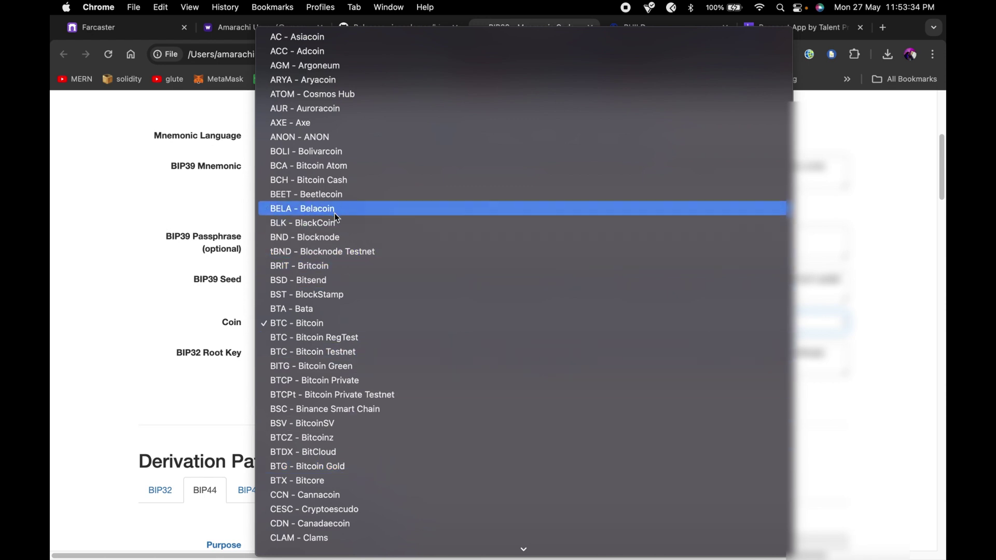
{"action": "scroll", "coordinate": [396, 359], "scroll_direction": "down", "scroll_amount": 10}
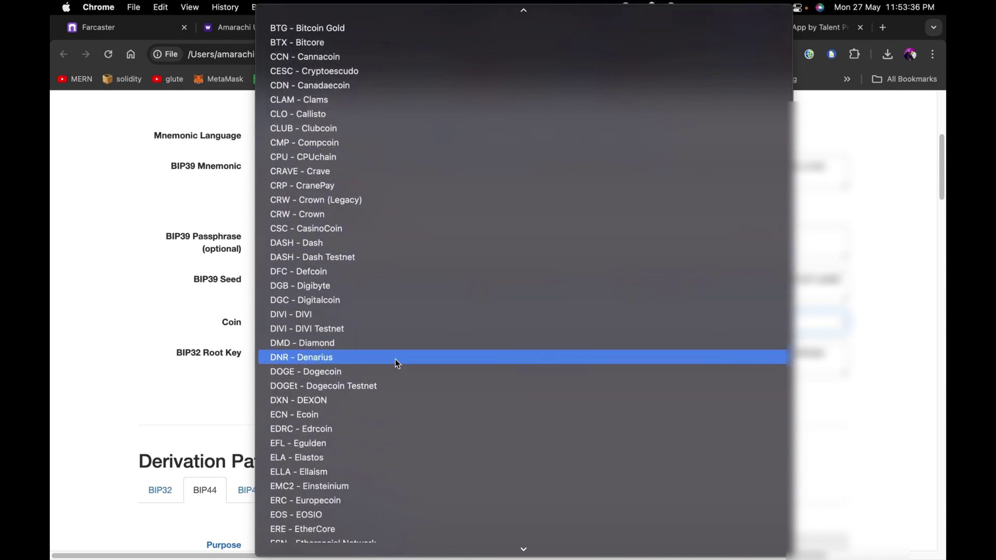
{"action": "scroll", "coordinate": [395, 359], "scroll_direction": "up", "scroll_amount": 4}
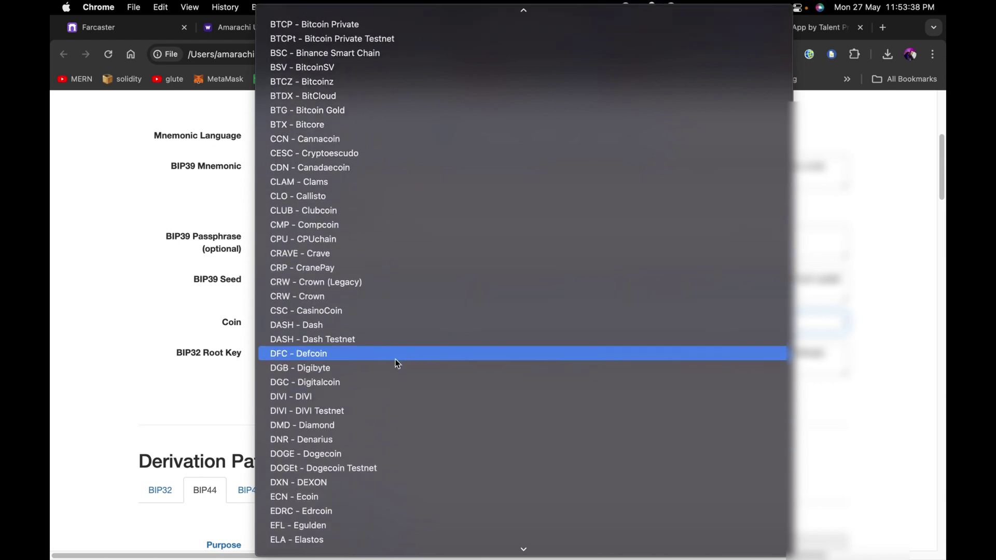
{"action": "scroll", "coordinate": [396, 359], "scroll_direction": "down", "scroll_amount": 5}
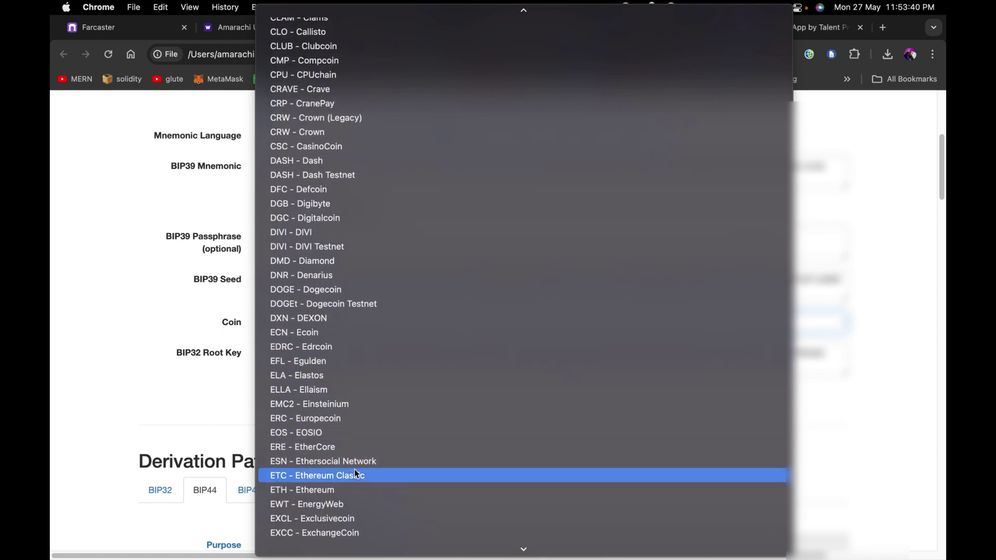
{"action": "left_click", "coordinate": [349, 491]}
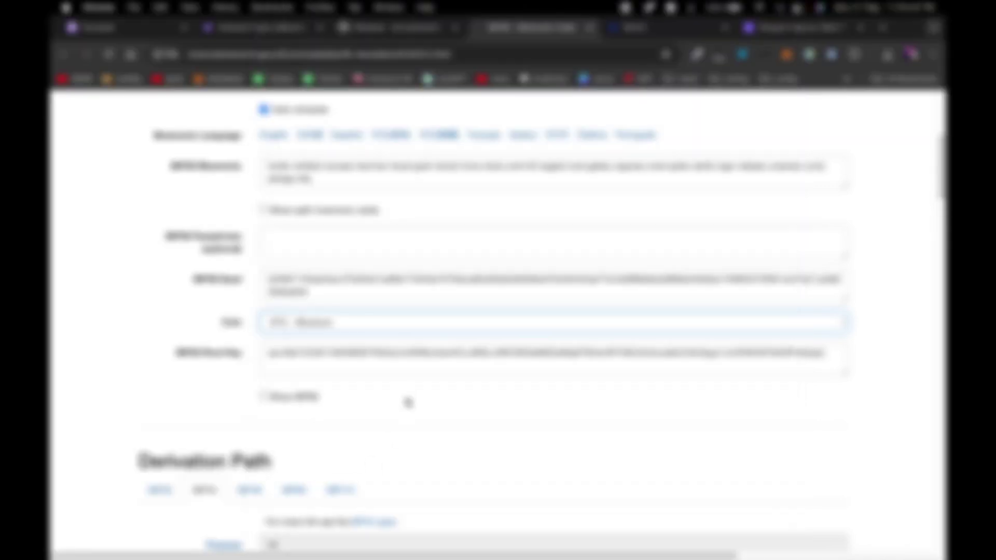
Examine the Derived Addresses section below the derivation path and extended keys.
{"action": "scroll", "coordinate": [444, 370], "scroll_direction": "down", "scroll_amount": 10}
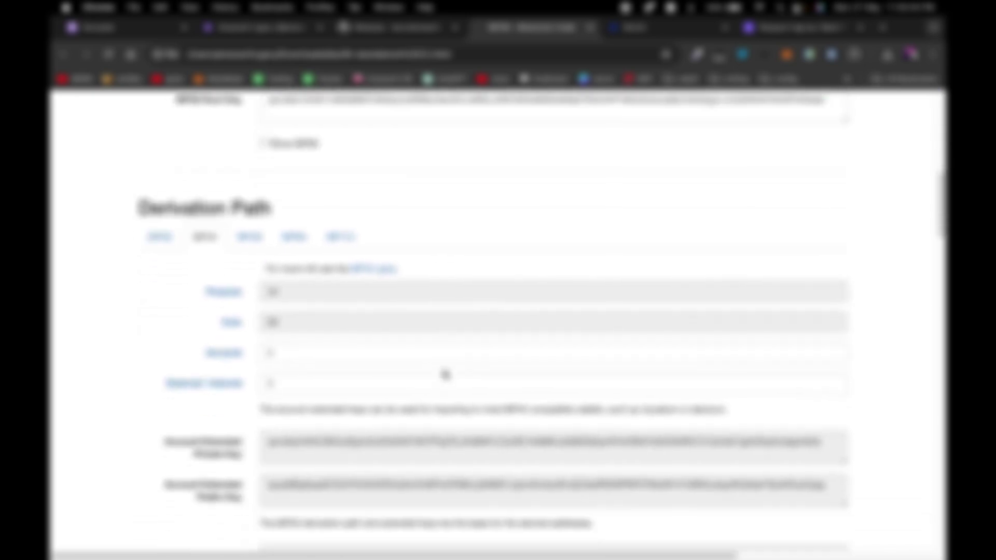
{"action": "scroll", "coordinate": [444, 370], "scroll_direction": "down", "scroll_amount": 5}
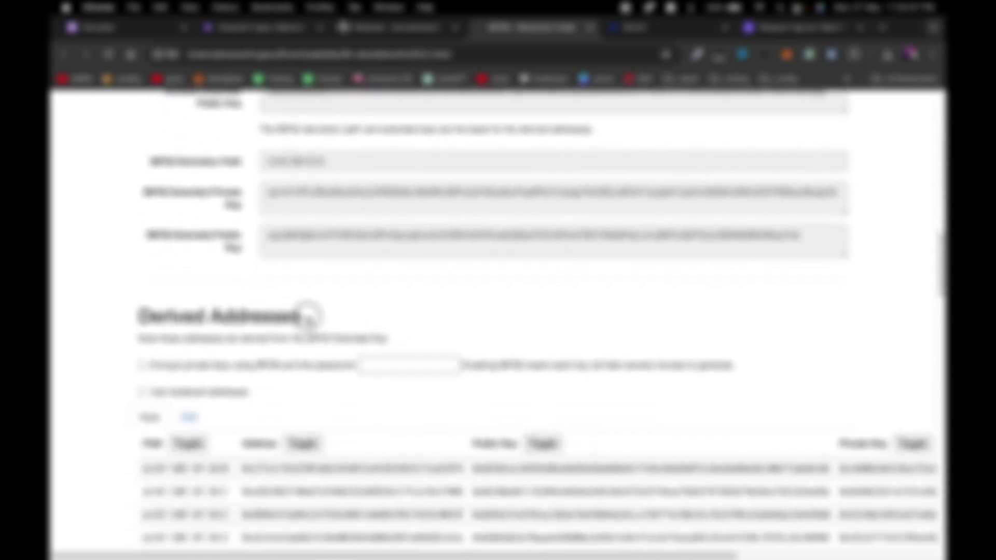
{"action": "left_click_drag", "start_coordinate": [309, 316], "coordinate": [119, 327]}
{"action": "double_click", "coordinate": [215, 316]}
{"action": "left_click_drag", "start_coordinate": [214, 314], "coordinate": [138, 314]}
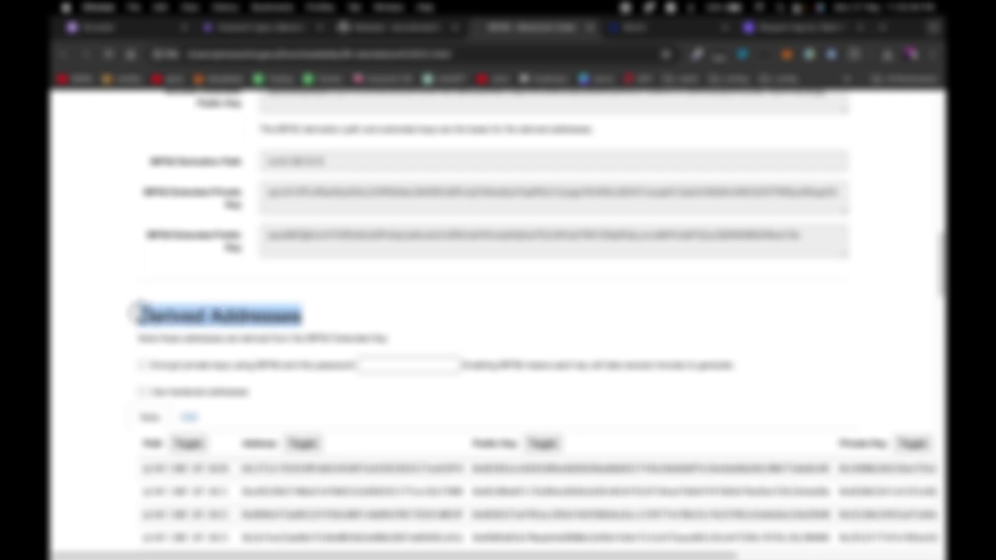
{"action": "left_click", "coordinate": [427, 301]}
{"action": "scroll", "coordinate": [506, 439], "scroll_direction": "down", "scroll_amount": 3}
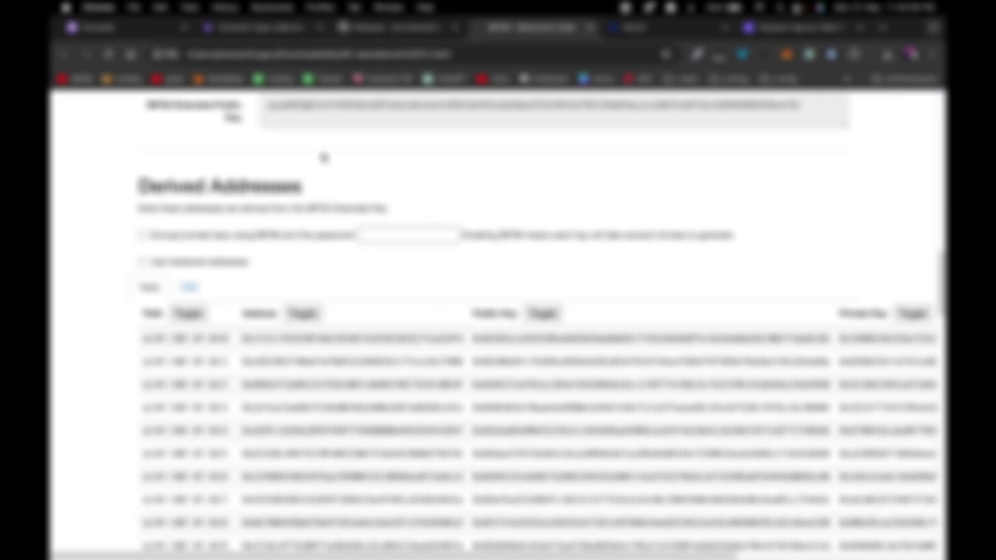
Check the Farcaster custody address in Warpcast and return to the BIP39 tool's derived addresses to compare it.
{"action": "left_click", "coordinate": [244, 29]}
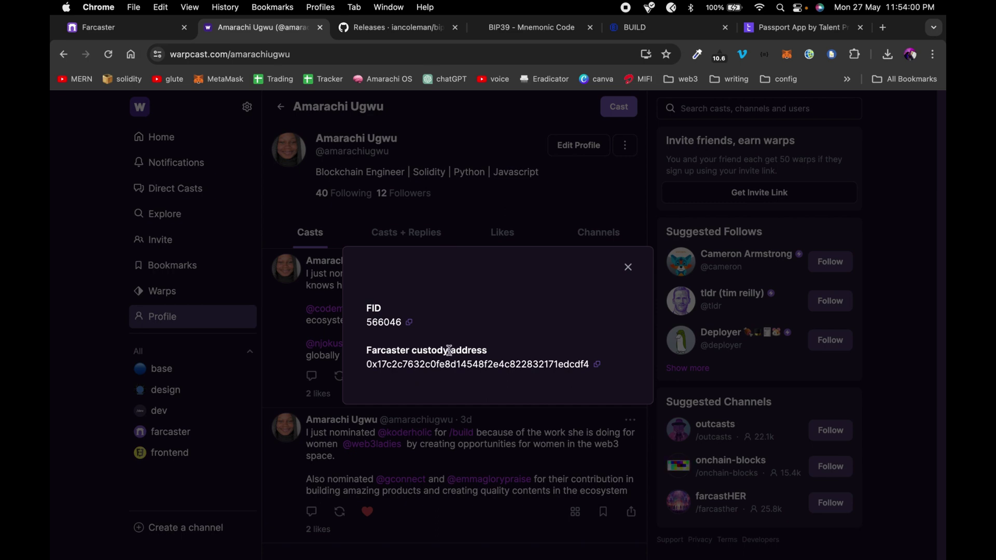
{"action": "left_click", "coordinate": [373, 30]}
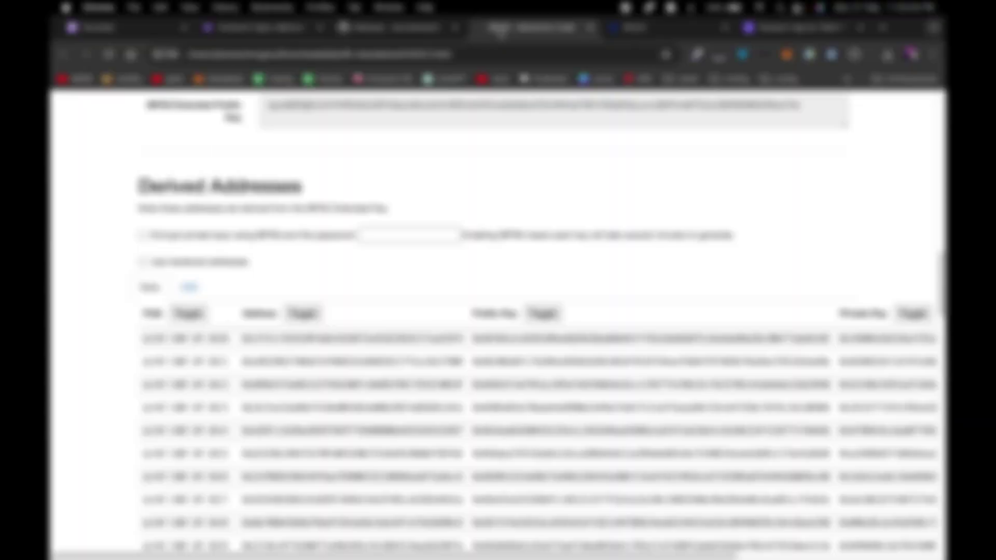
{"action": "left_click", "coordinate": [472, 31]}
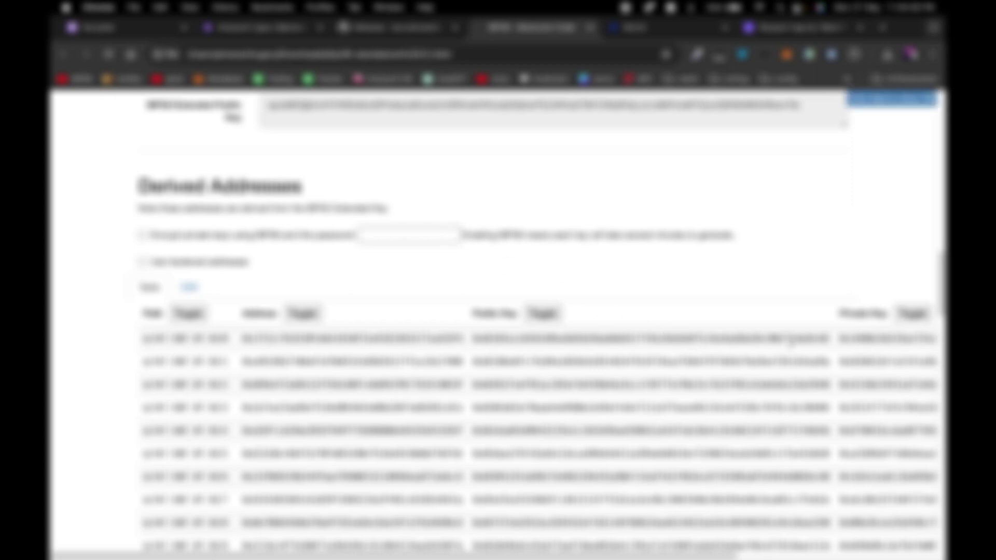
Select the private key in the first row of the derived addresses table.
{"action": "scroll", "coordinate": [792, 341], "scroll_direction": "right", "scroll_amount": 10}
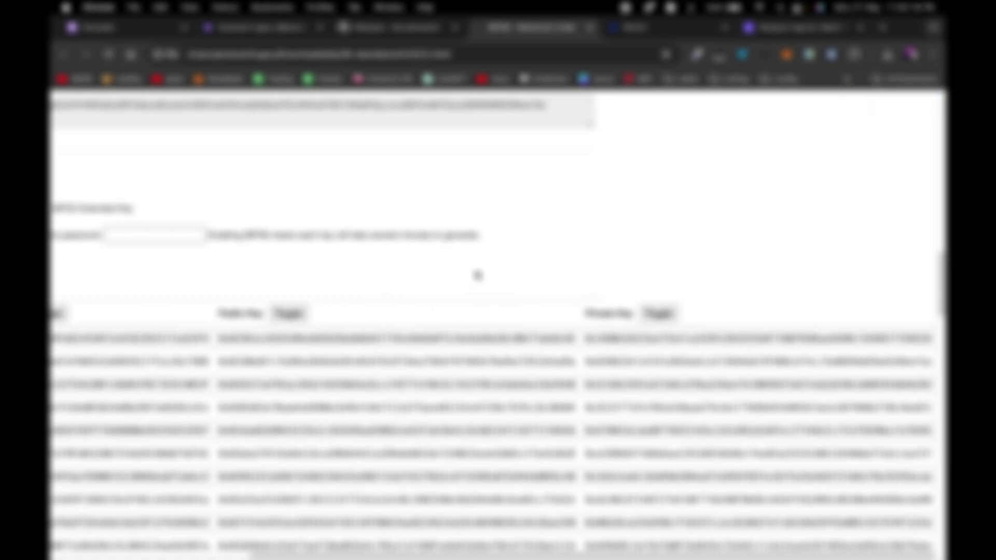
{"action": "scroll", "coordinate": [723, 352], "scroll_direction": "left", "scroll_amount": 5}
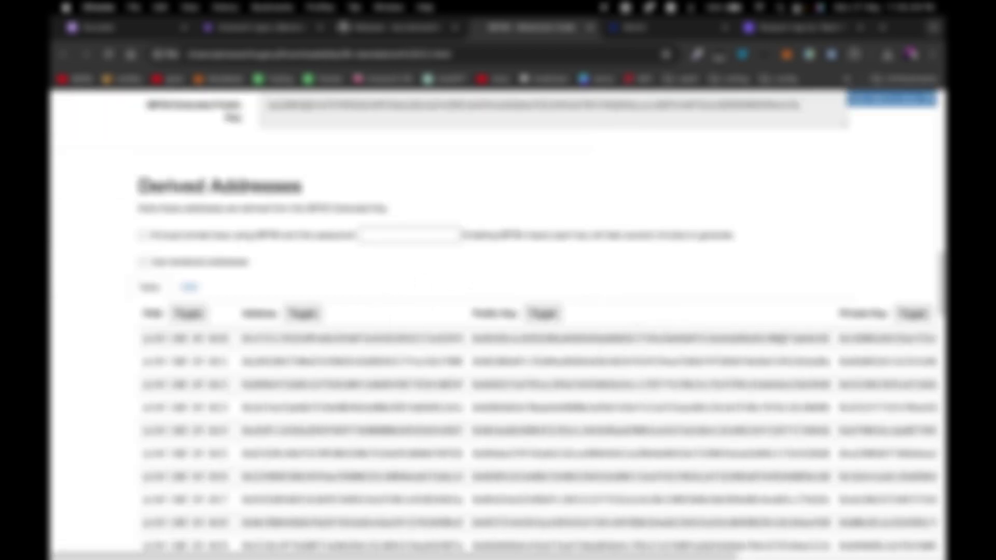
{"action": "double_click", "coordinate": [862, 337]}
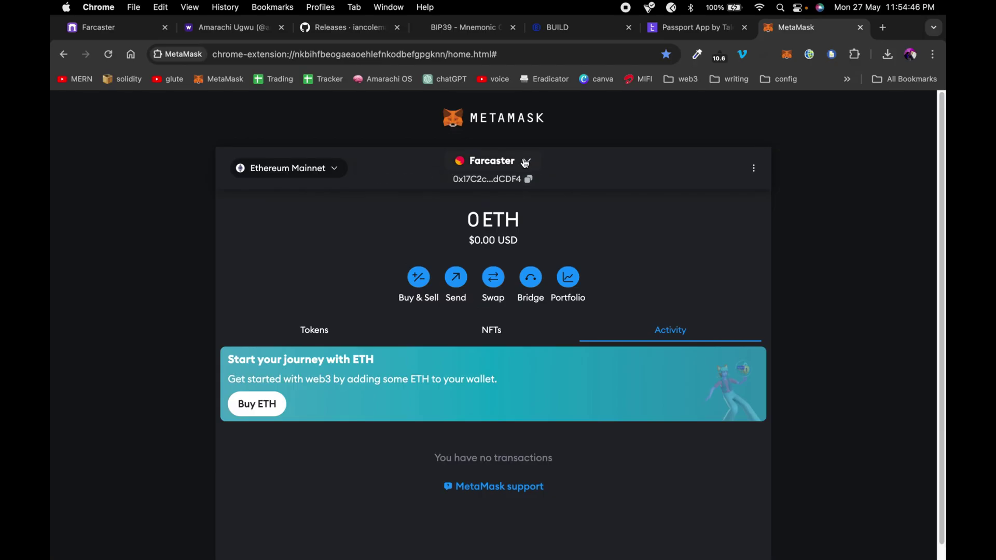
Try to import an account into MetaMask with the Private Key type, pasting the derived private key, and close the import dialog.
{"action": "left_click", "coordinate": [525, 163]}
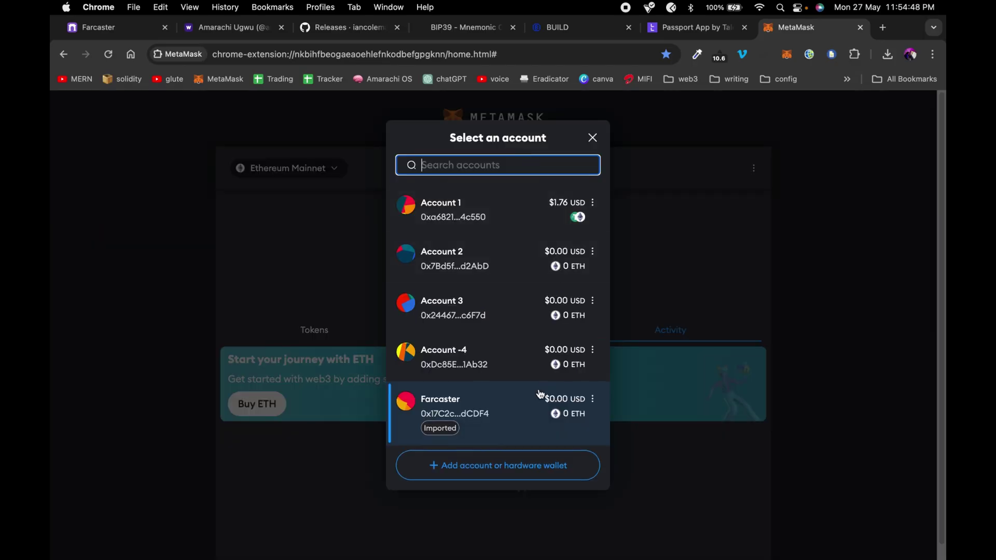
{"action": "left_click", "coordinate": [508, 470]}
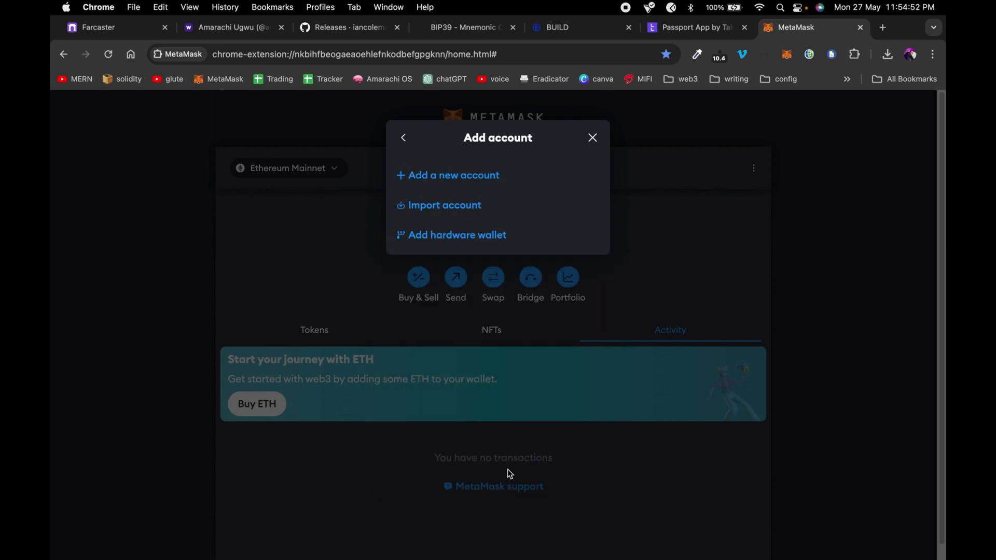
{"action": "left_click", "coordinate": [460, 210]}
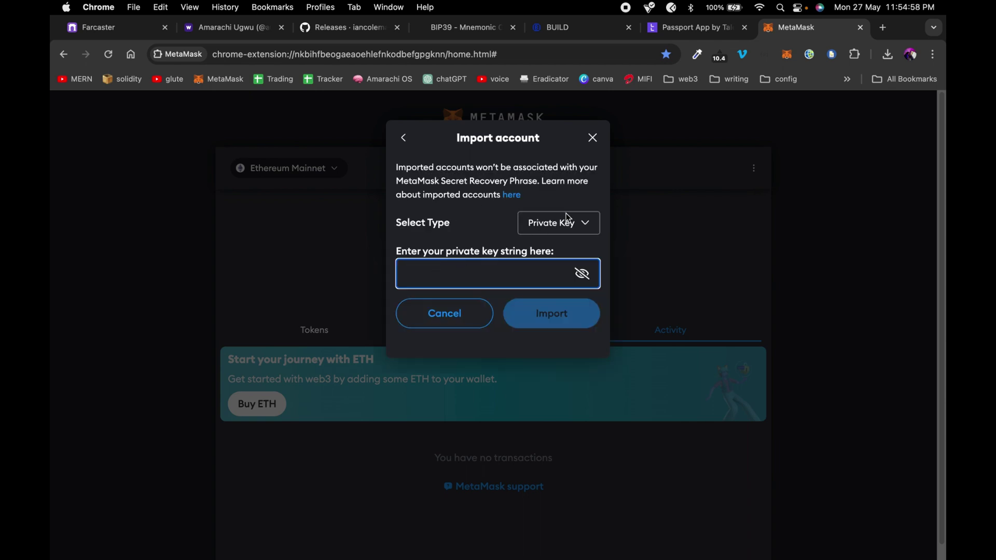
{"action": "left_click", "coordinate": [588, 225]}
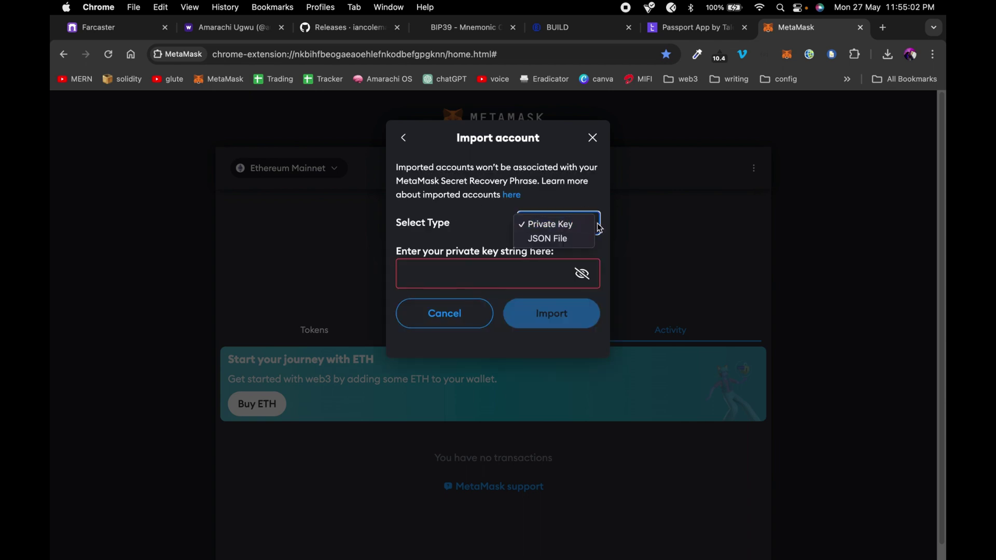
{"action": "left_click", "coordinate": [524, 226]}
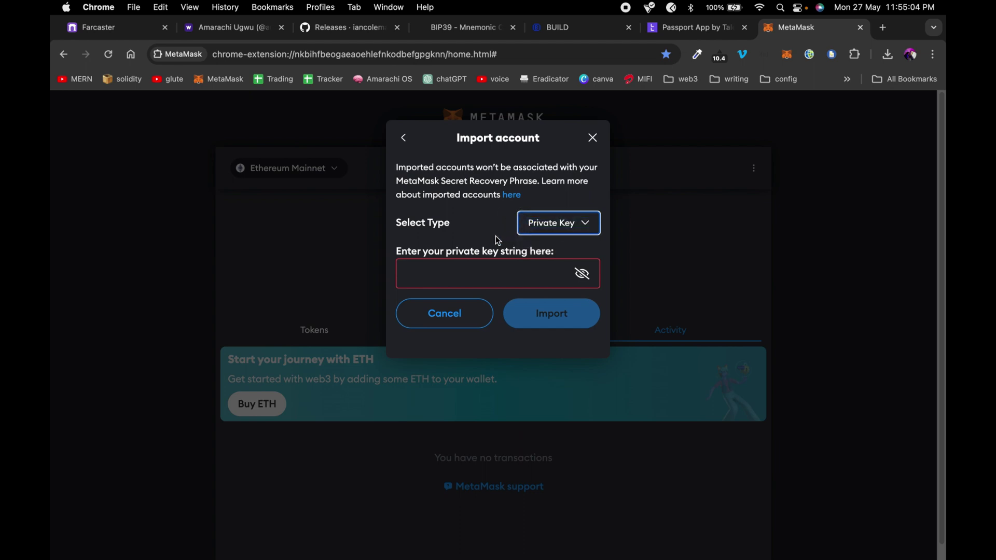
{"action": "left_click", "coordinate": [459, 273]}
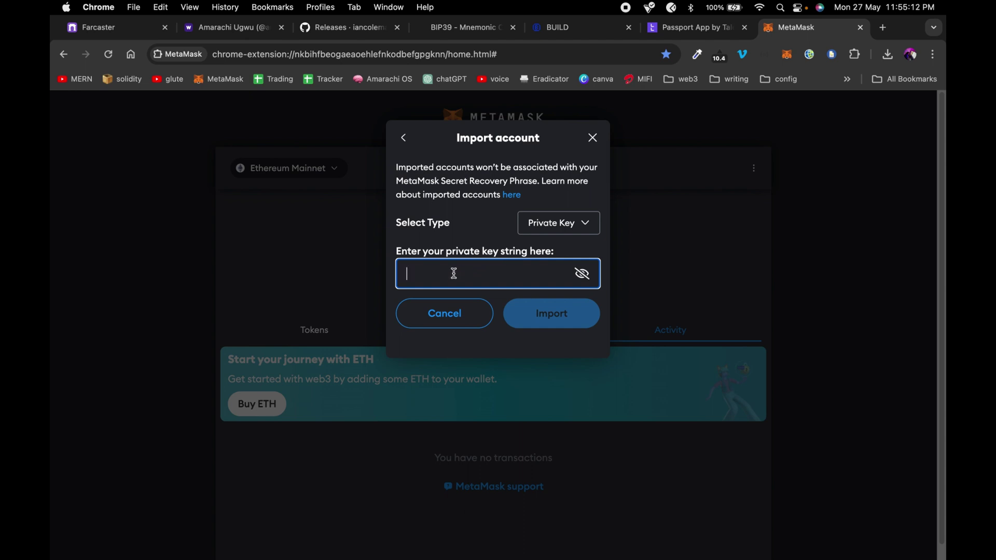
{"action": "key", "text": "super+v"}
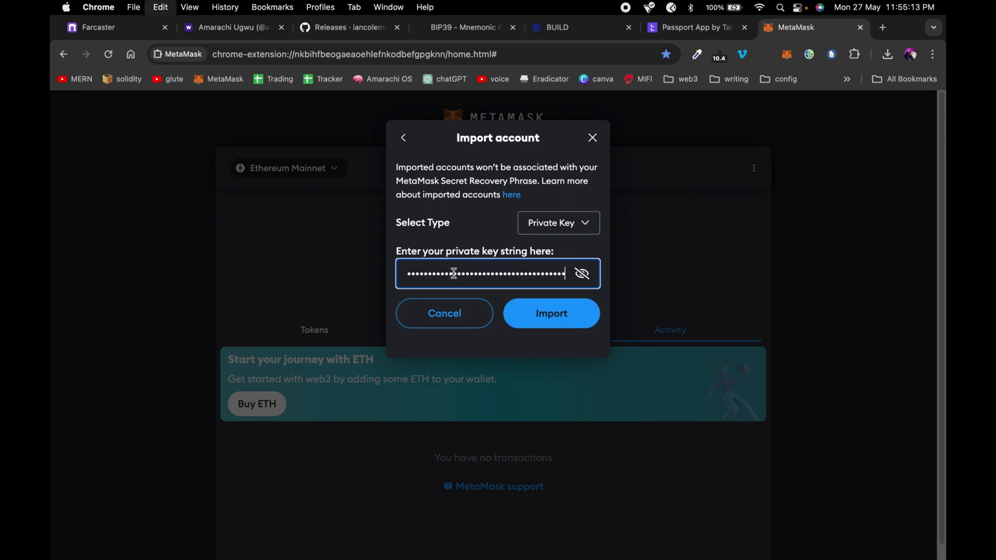
{"action": "left_click", "coordinate": [550, 309]}
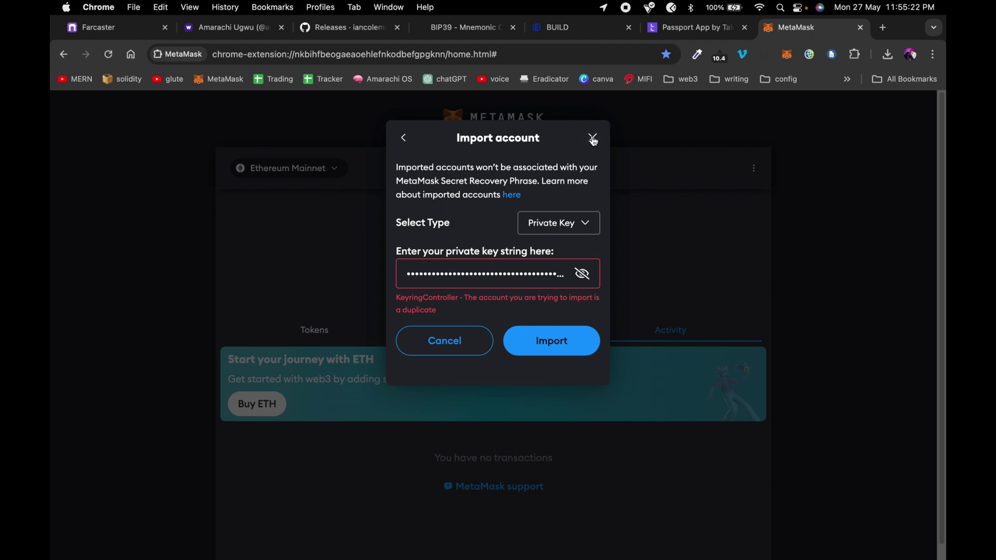
{"action": "left_click", "coordinate": [593, 138]}
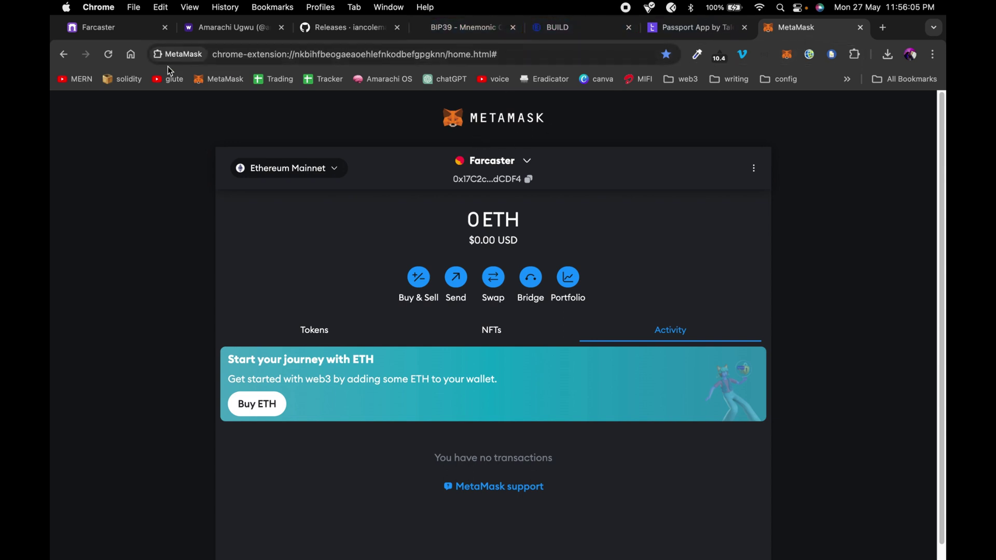
Switch to Warpcast, dismiss the custody address details, and open Verified Addresses in the settings.
{"action": "left_click", "coordinate": [209, 28]}
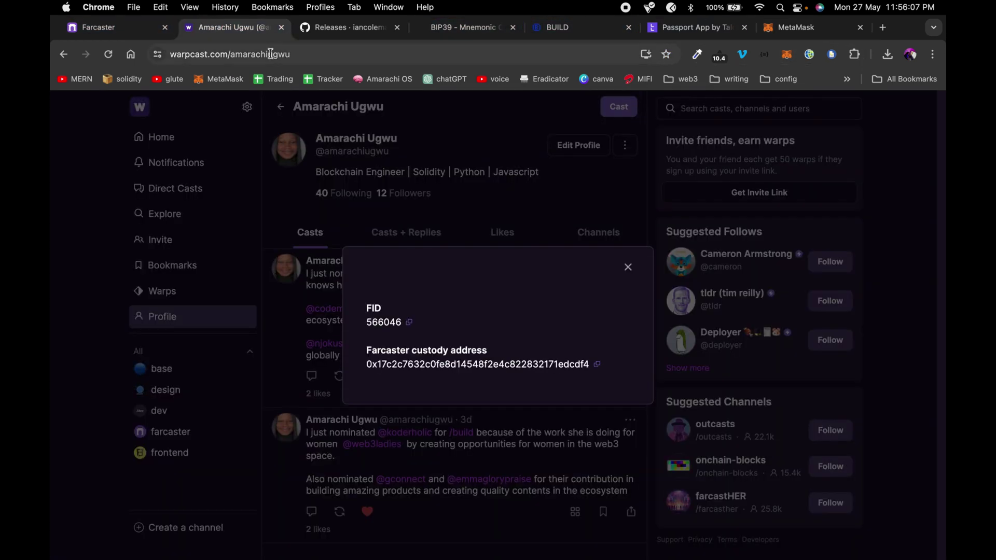
{"action": "left_click", "coordinate": [628, 267]}
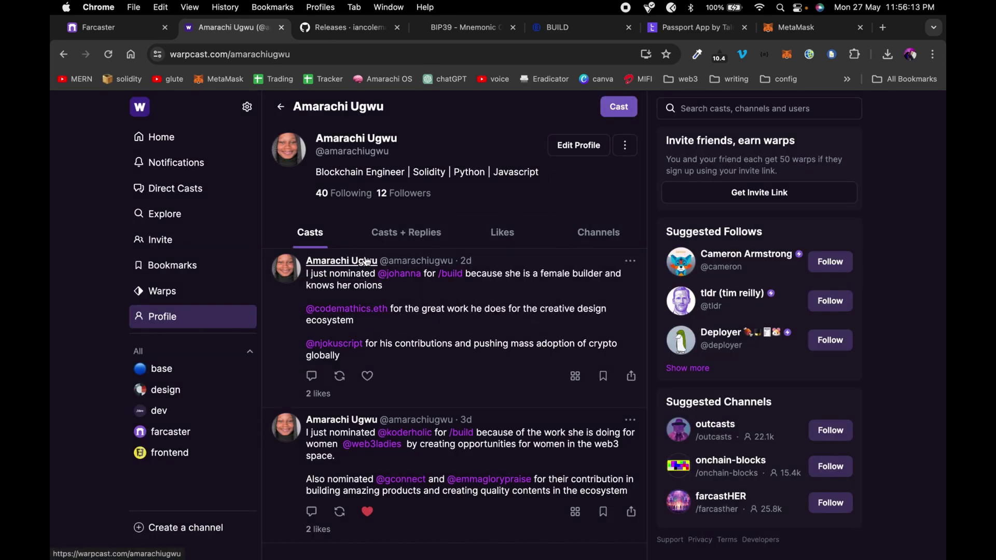
{"action": "mouse_move", "coordinate": [366, 261]}
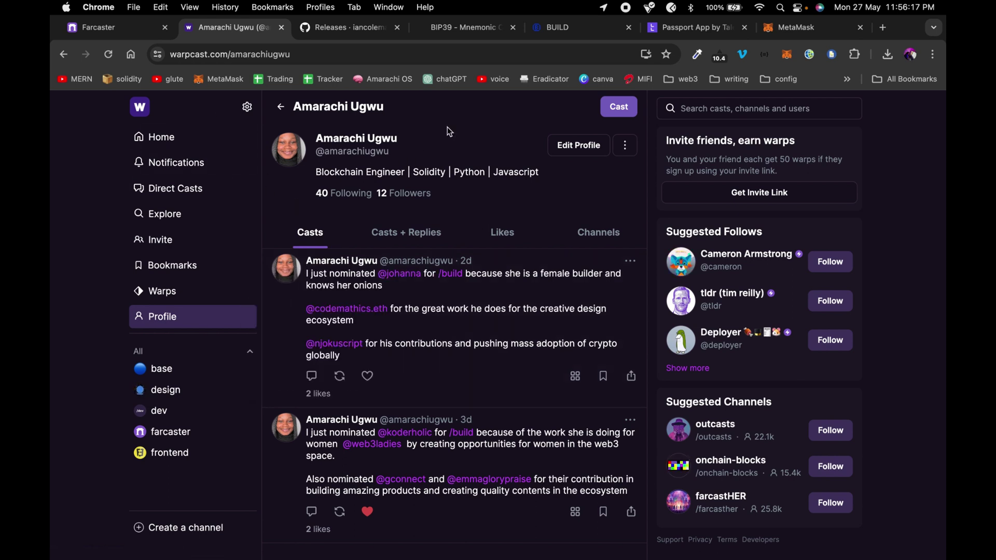
{"action": "left_click", "coordinate": [247, 110]}
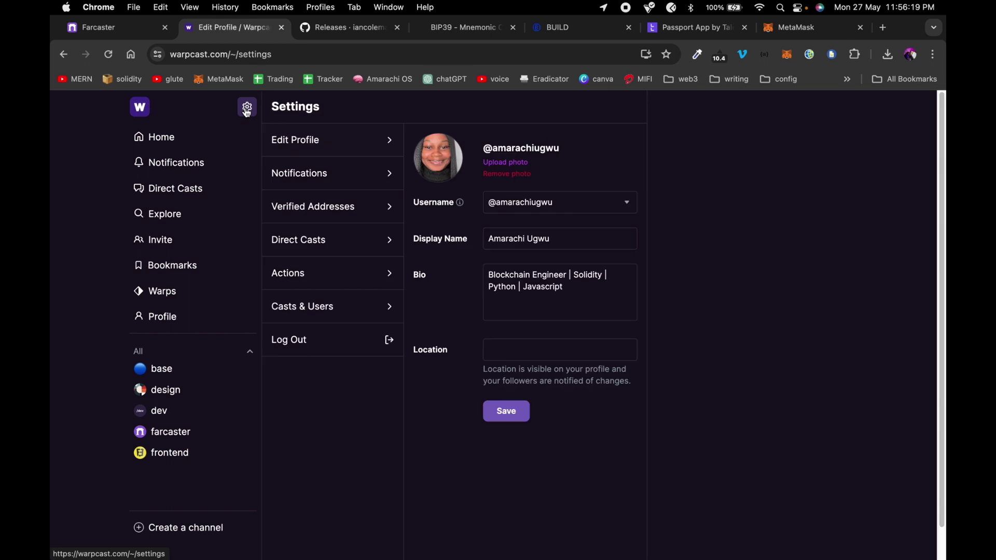
{"action": "left_click", "coordinate": [368, 211]}
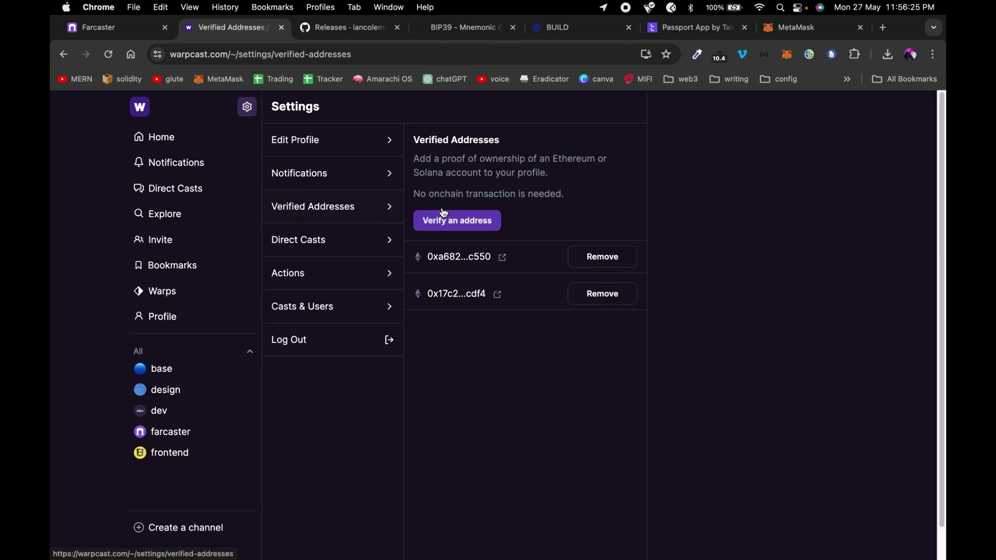
Remove the Farcaster custody address from Warpcast's verified addresses and confirm the removal.
{"action": "left_click", "coordinate": [453, 226]}
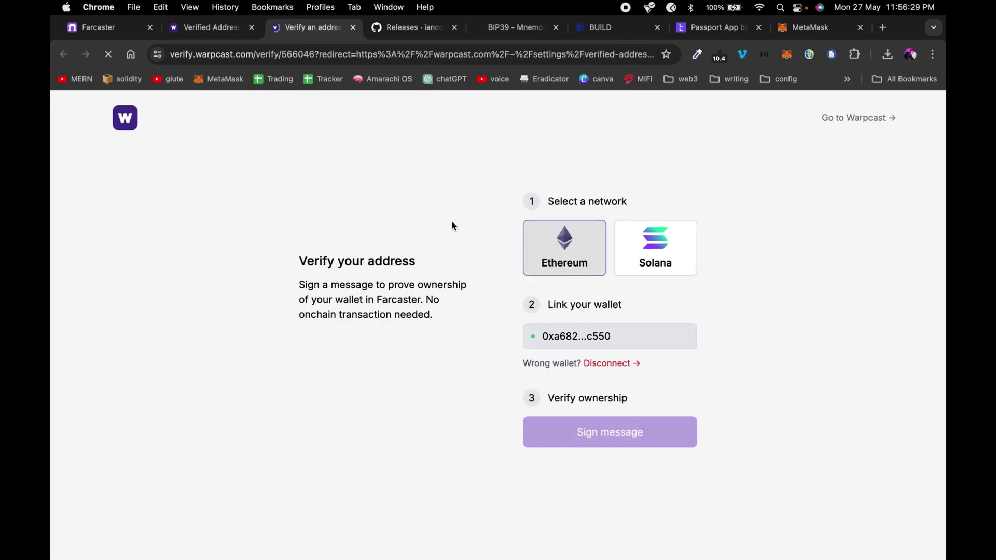
{"action": "left_click", "coordinate": [203, 30]}
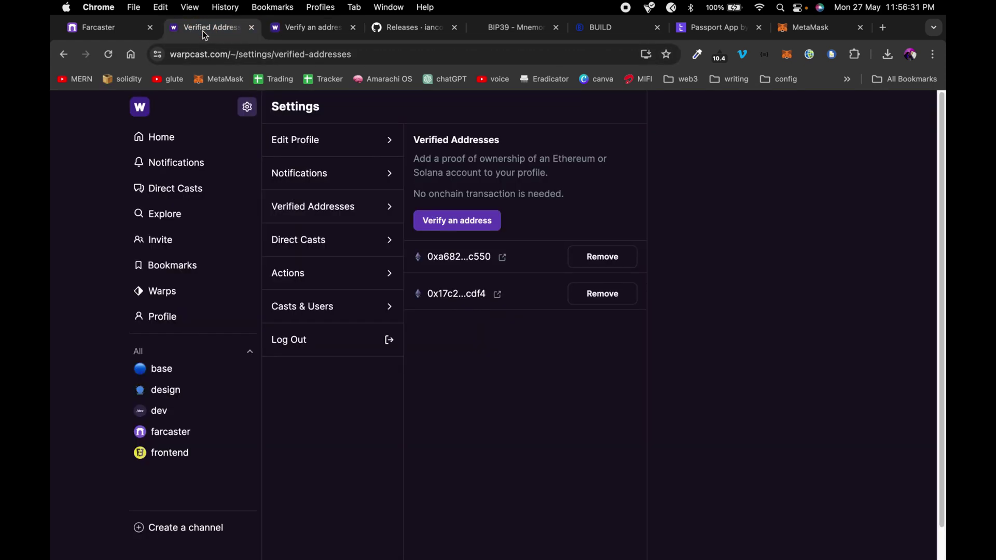
{"action": "left_click", "coordinate": [601, 296]}
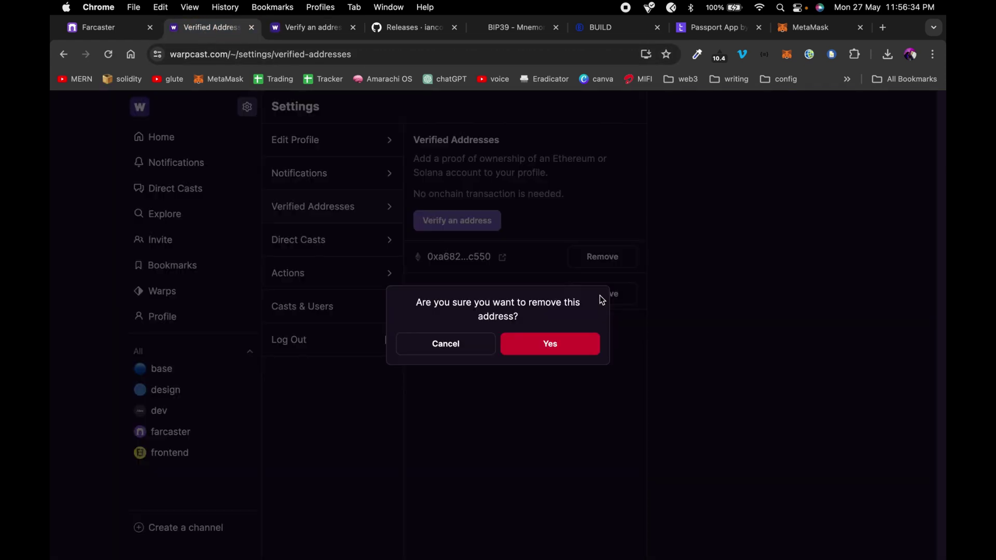
{"action": "left_click", "coordinate": [538, 345]}
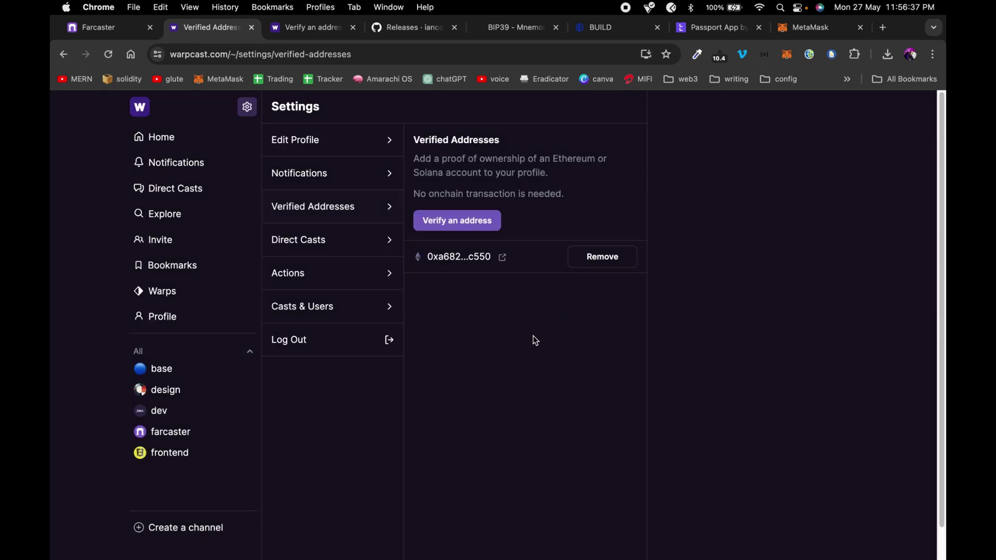
Start verifying an address on Ethereum, disconnect the linked wallet, and reconnect through MetaMask with only the Farcaster account.
{"action": "left_click", "coordinate": [461, 222]}
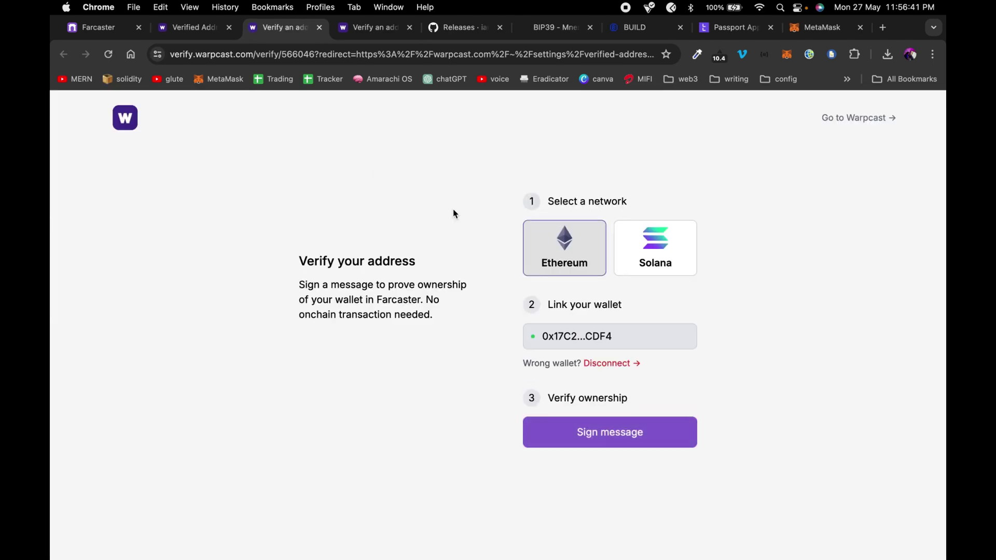
{"action": "left_click", "coordinate": [622, 363]}
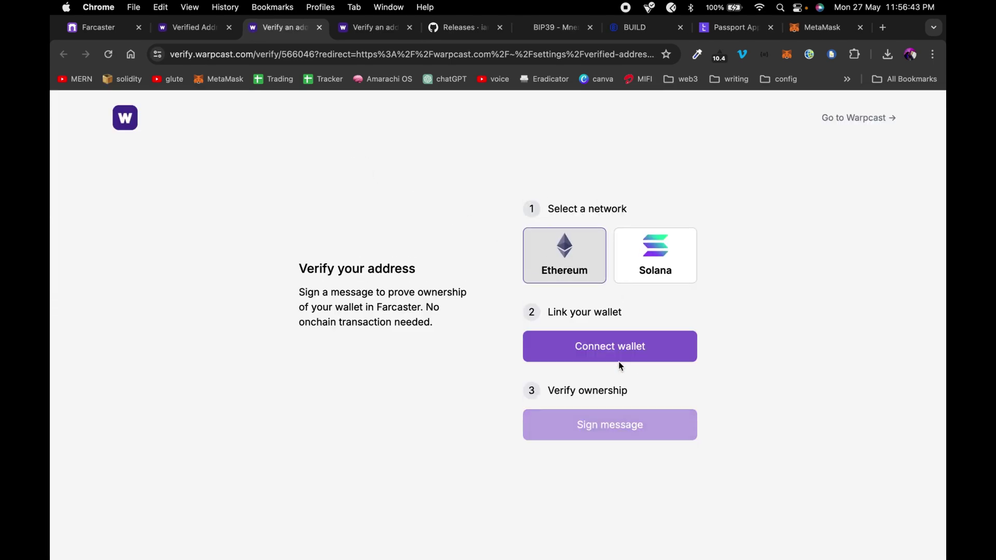
{"action": "left_click", "coordinate": [632, 347]}
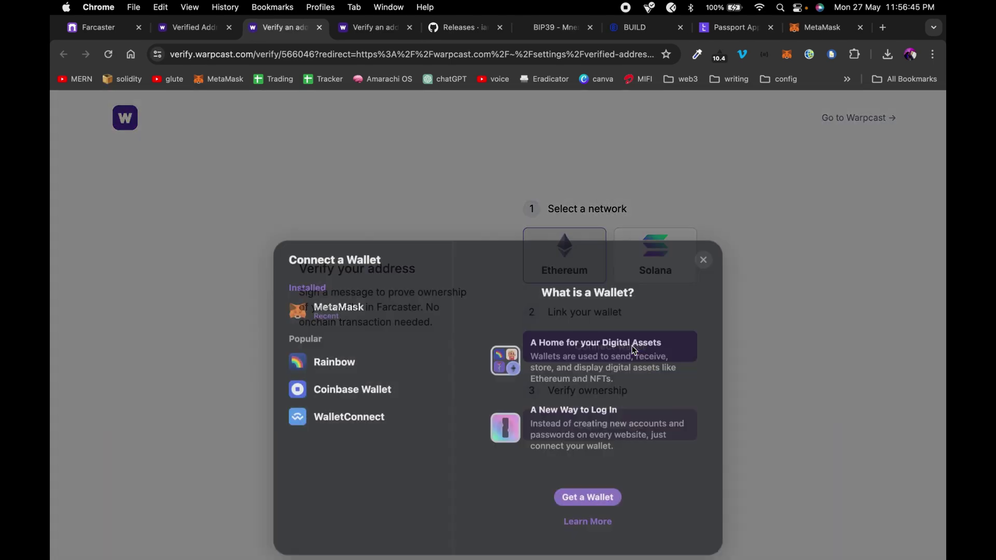
{"action": "left_click", "coordinate": [332, 238]}
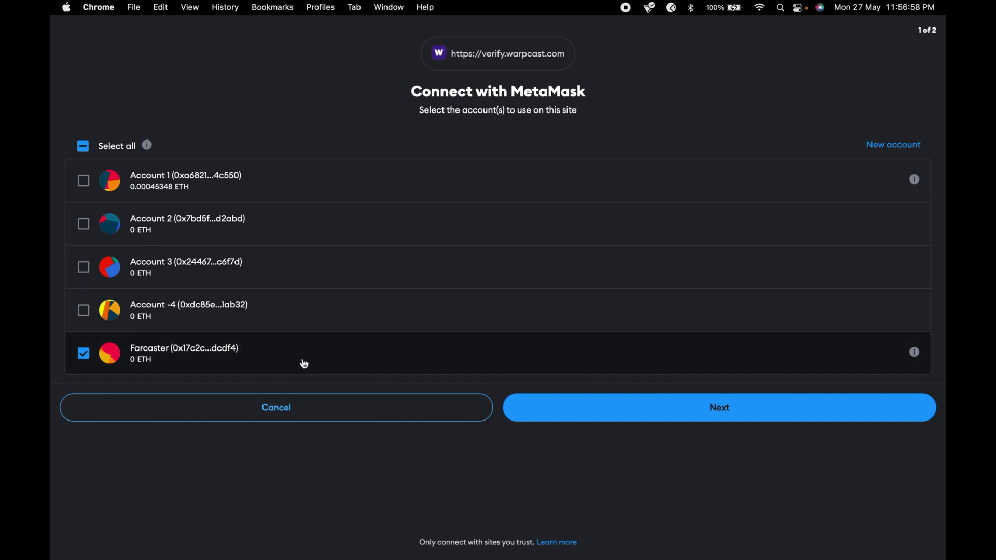
{"action": "left_click", "coordinate": [730, 413]}
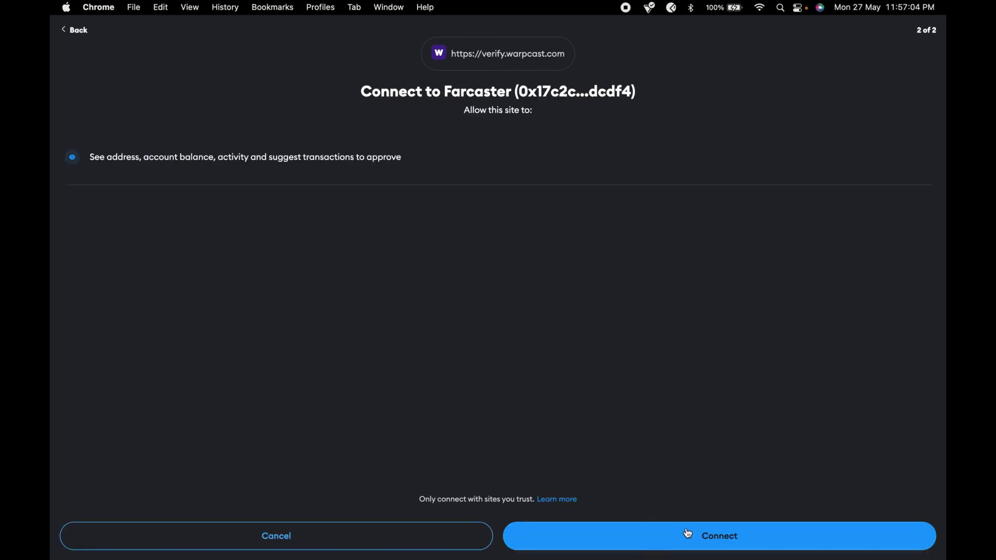
{"action": "left_click", "coordinate": [703, 535]}
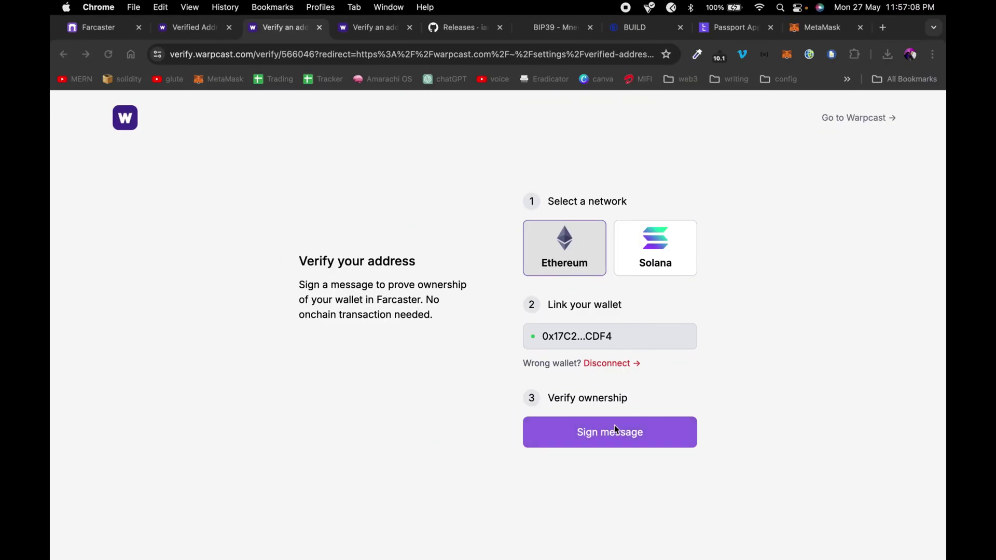
Sign the ownership verification message with the Farcaster account in MetaMask and refresh Warpcast's verified addresses list.
{"action": "left_click", "coordinate": [617, 435]}
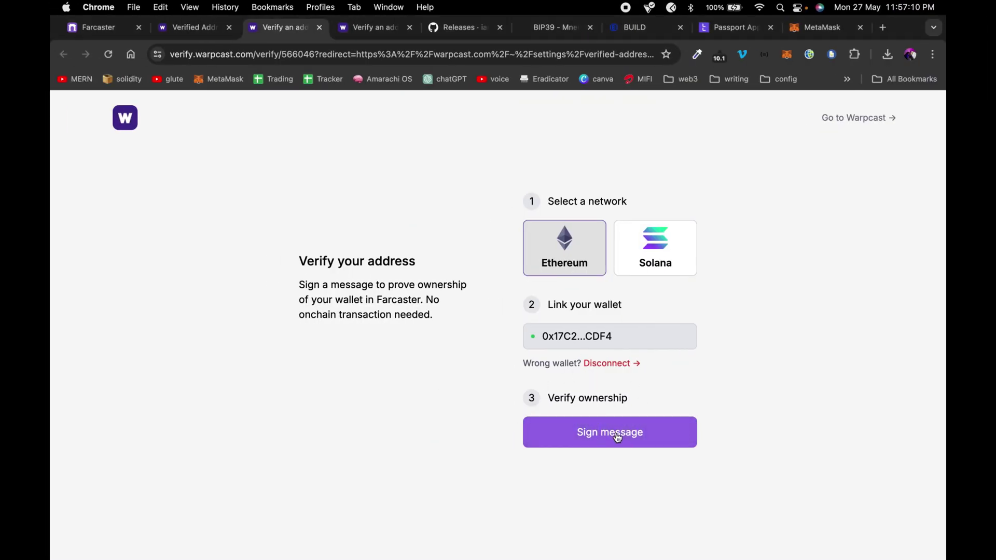
{"action": "left_click", "coordinate": [637, 434]}
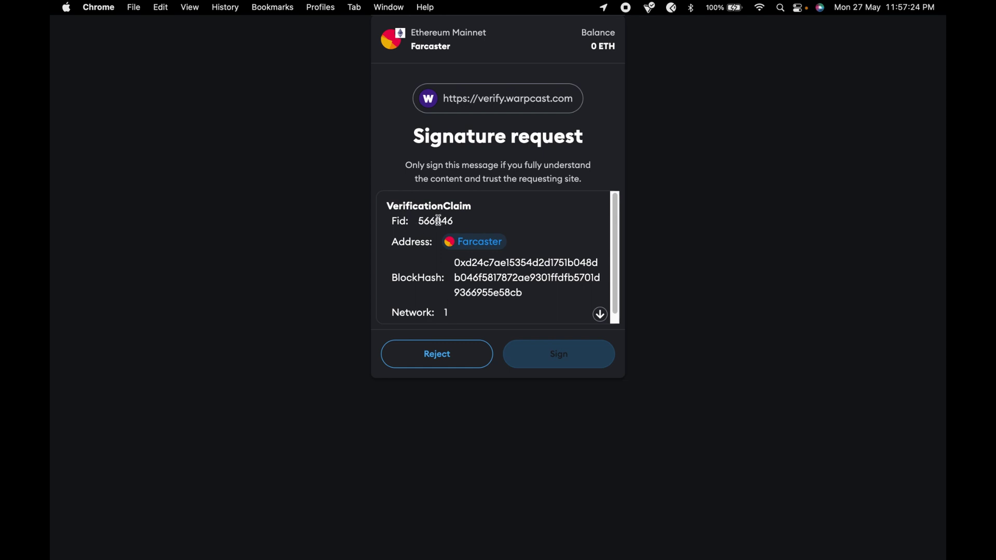
{"action": "scroll", "coordinate": [543, 284], "scroll_direction": "down", "scroll_amount": 1}
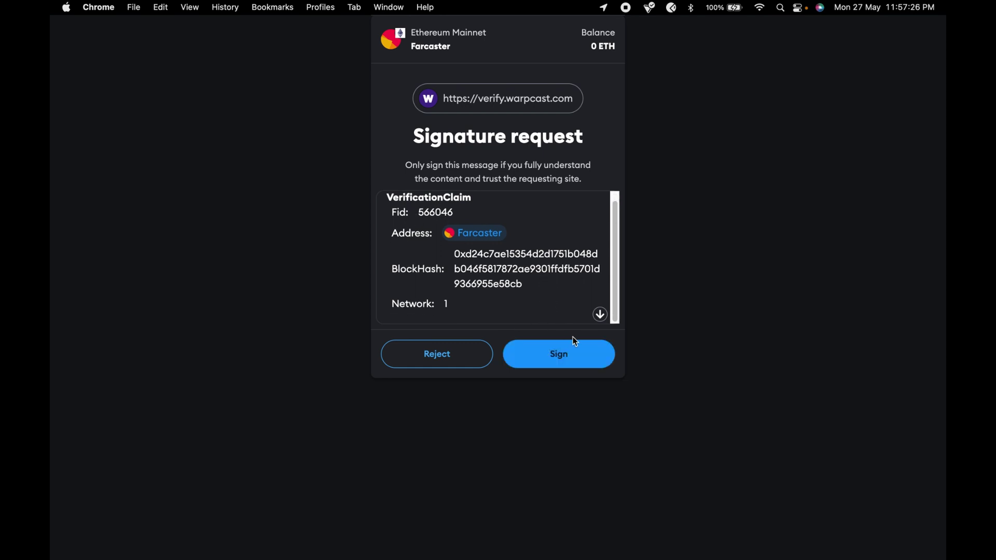
{"action": "left_click", "coordinate": [580, 358]}
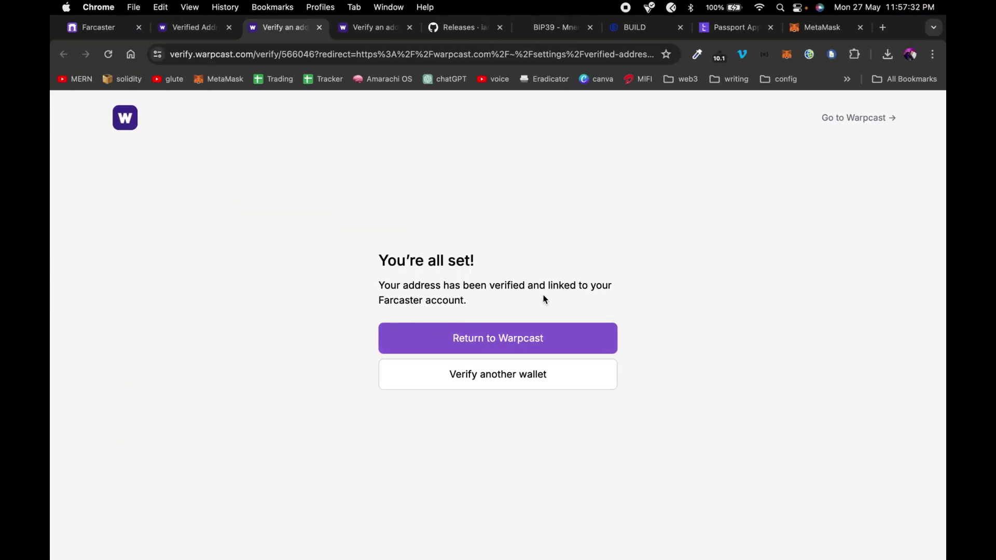
{"action": "left_click", "coordinate": [198, 27]}
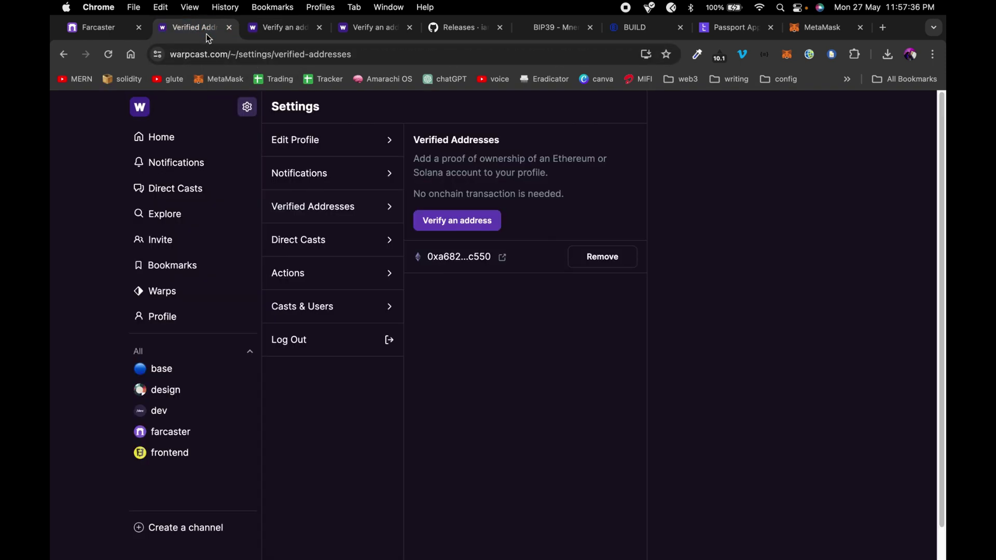
{"action": "left_click", "coordinate": [108, 54]}
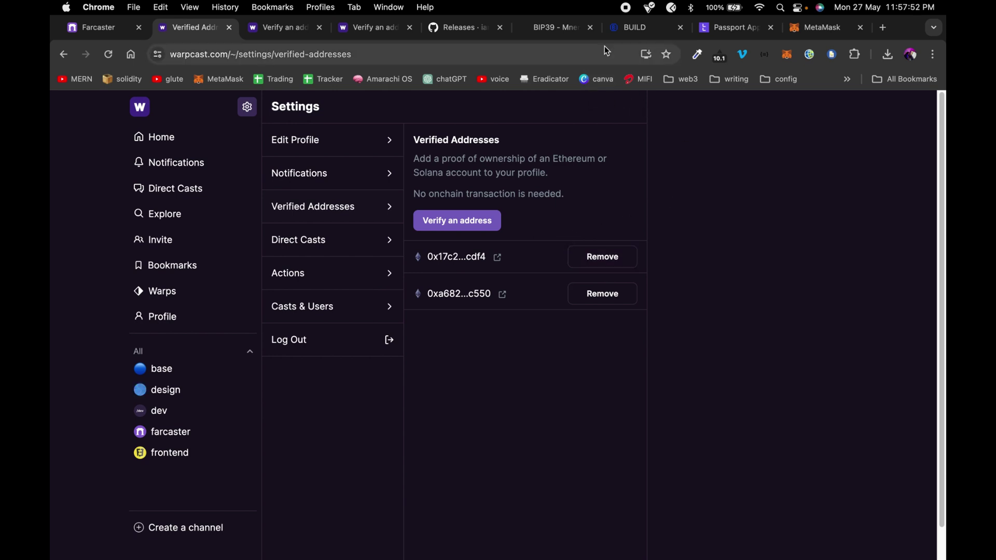
Switch to the Build site and replace the Farcaster builder search text with another builder's username.
{"action": "left_click", "coordinate": [636, 27]}
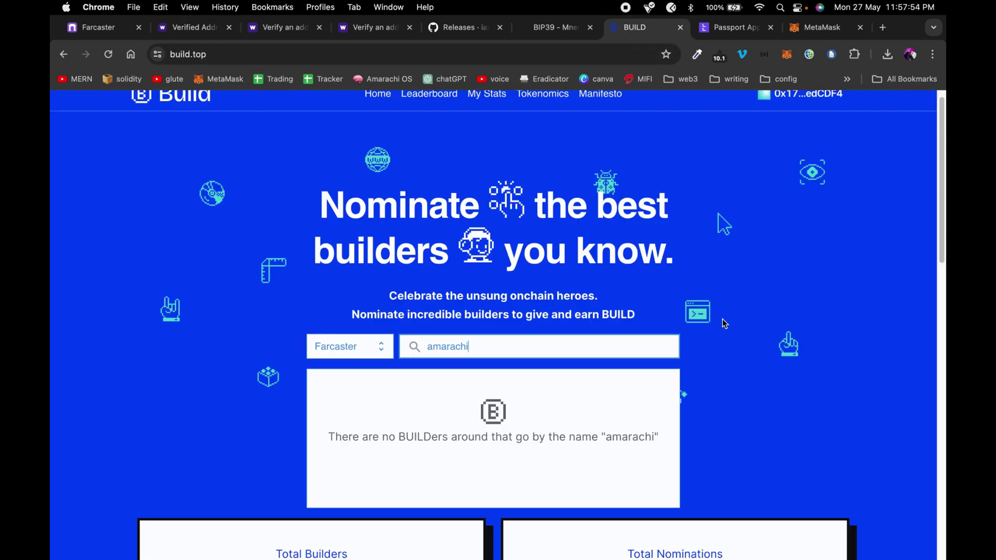
{"action": "left_click", "coordinate": [477, 348]}
{"action": "double_click", "coordinate": [481, 344]}
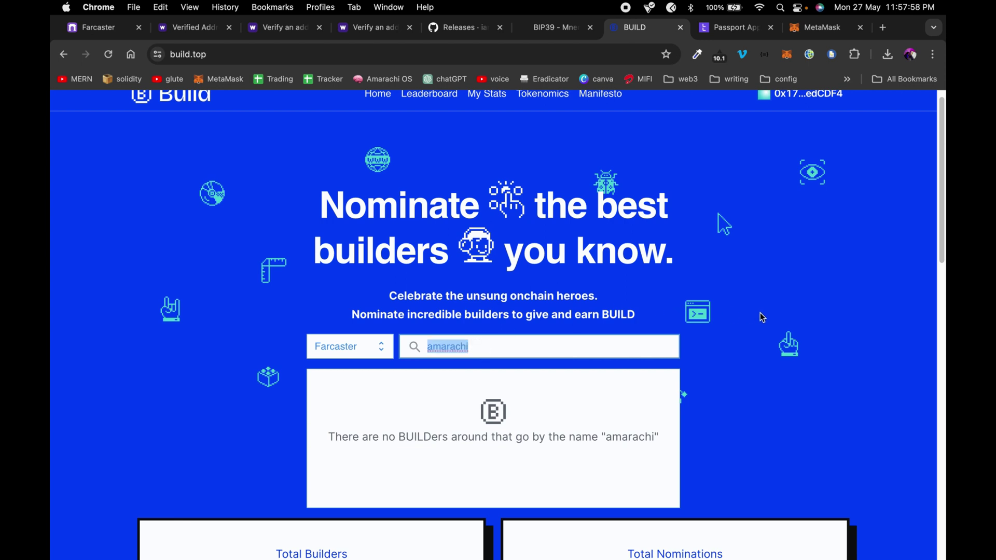
{"action": "key", "text": "BackSpace"}
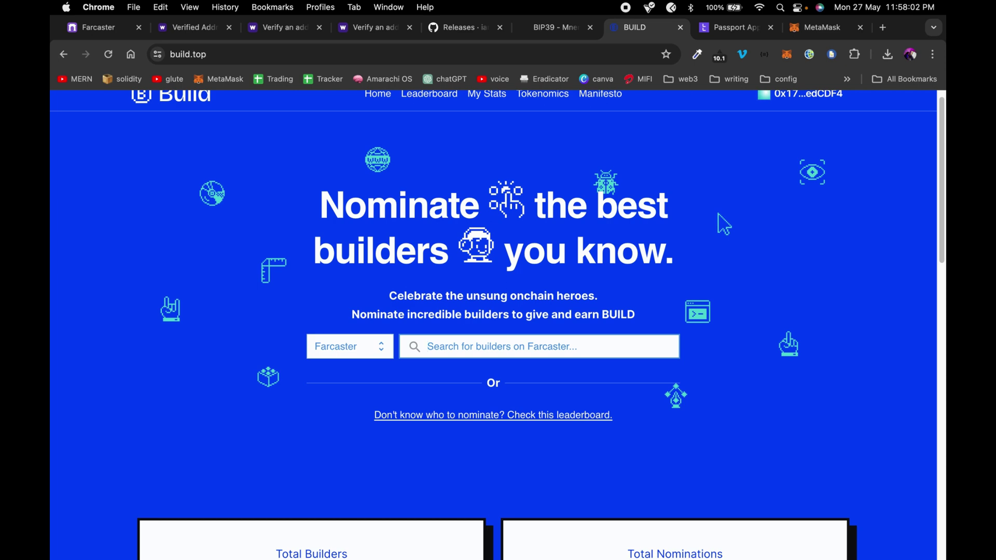
{"action": "type", "text": "yele"}
Disconnect the connected custody wallet from the Build site.
{"action": "scroll", "coordinate": [725, 224], "scroll_direction": "up", "scroll_amount": 1}
{"action": "left_click", "coordinate": [810, 108]}
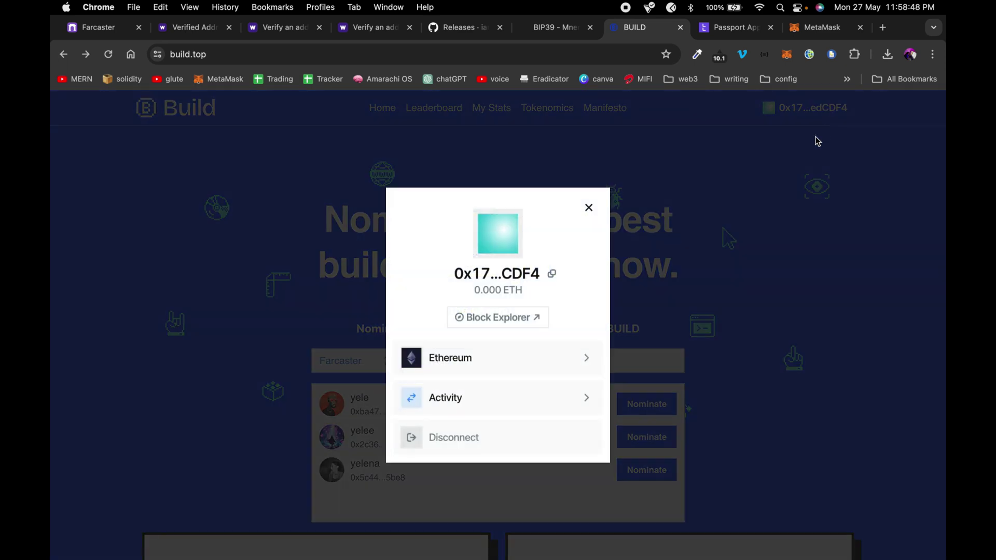
{"action": "left_click", "coordinate": [462, 433]}
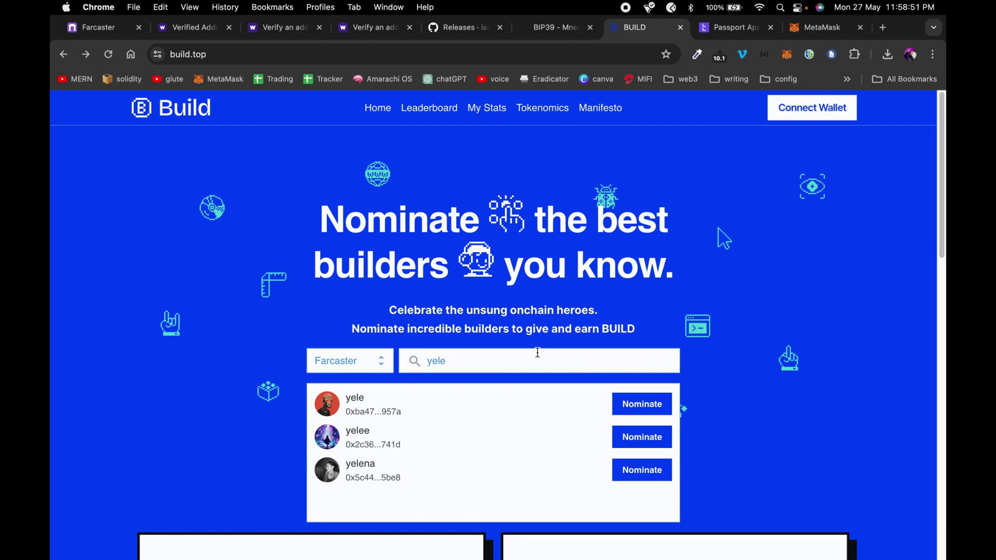
Reload the Build site and connect its wallet through MetaMask using only the Farcaster account.
{"action": "scroll", "coordinate": [613, 290], "scroll_direction": "down", "scroll_amount": 2}
{"action": "scroll", "coordinate": [613, 290], "scroll_direction": "up", "scroll_amount": 2}
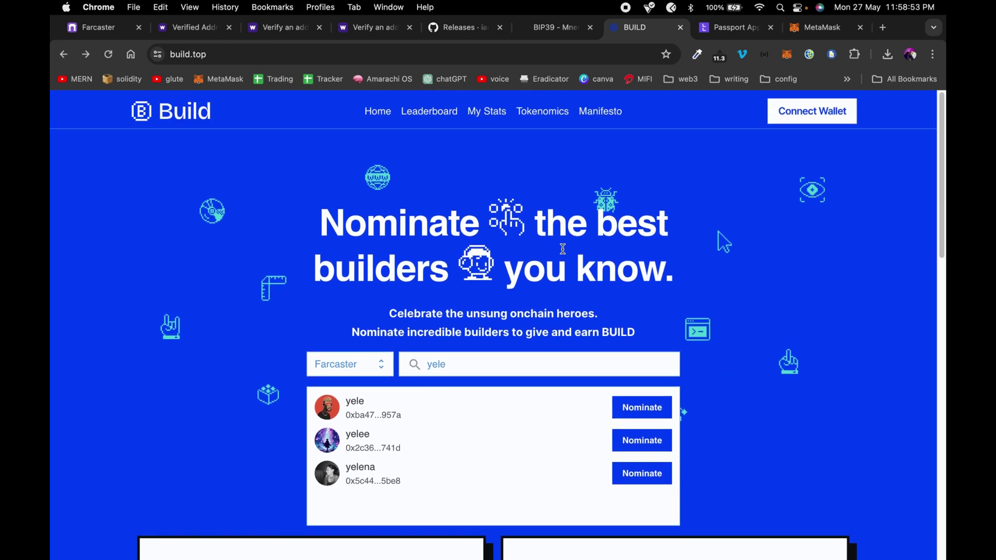
{"action": "left_click", "coordinate": [107, 55]}
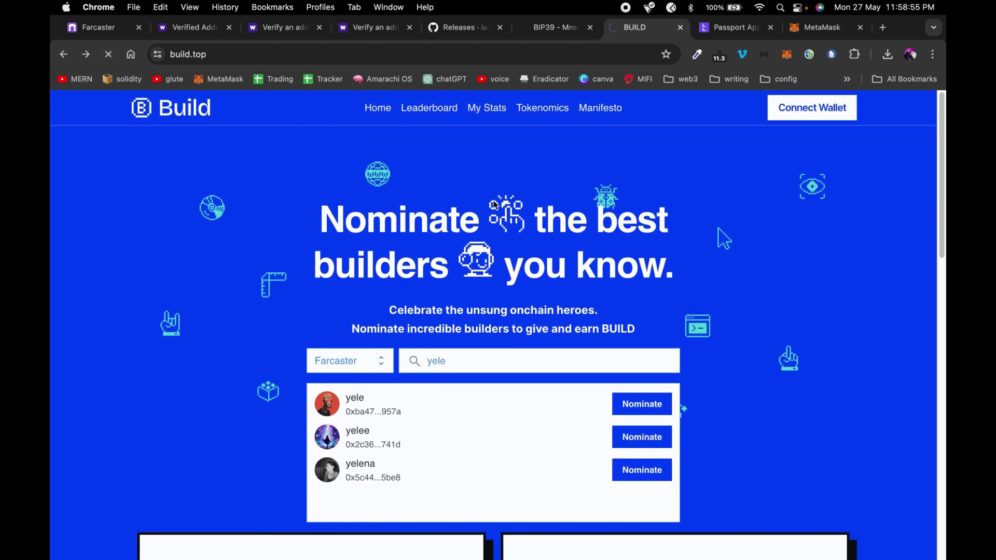
{"action": "scroll", "coordinate": [702, 392], "scroll_direction": "down", "scroll_amount": 5}
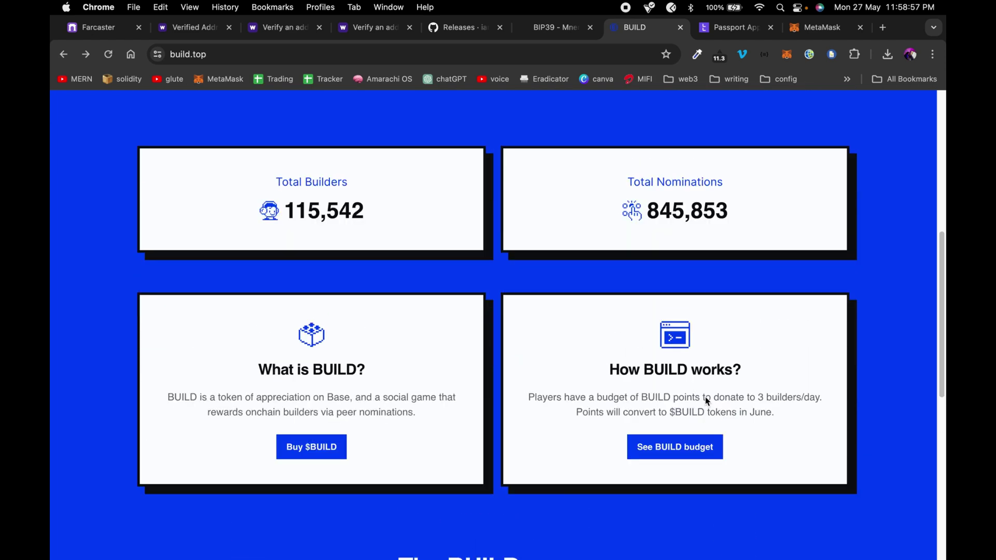
{"action": "scroll", "coordinate": [705, 396], "scroll_direction": "up", "scroll_amount": 5}
{"action": "left_click", "coordinate": [812, 108]}
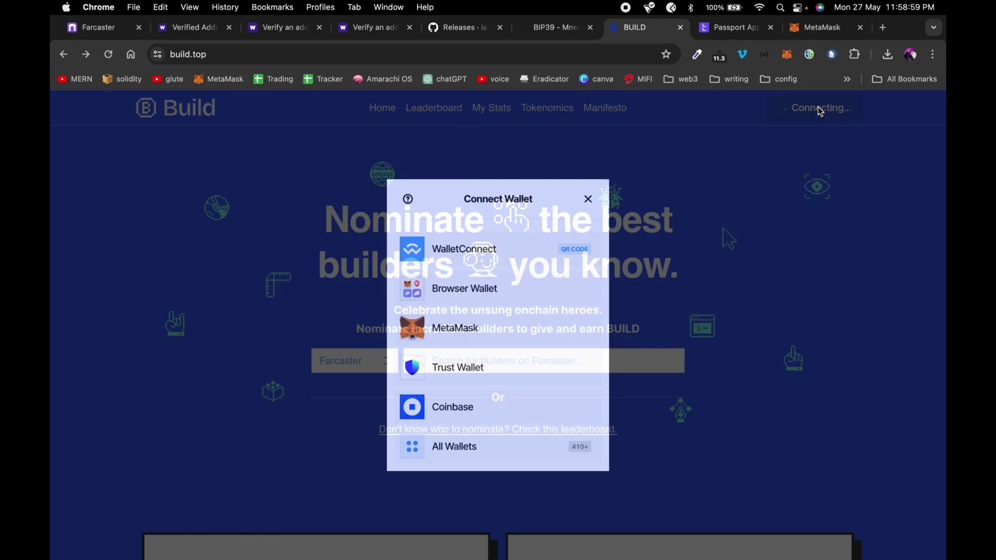
{"action": "left_click", "coordinate": [472, 333]}
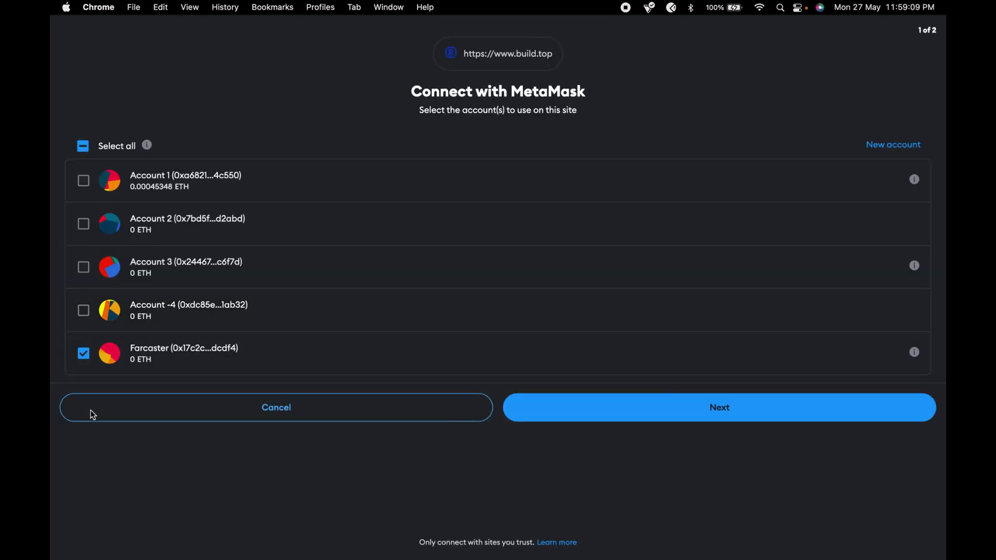
{"action": "left_click", "coordinate": [756, 407]}
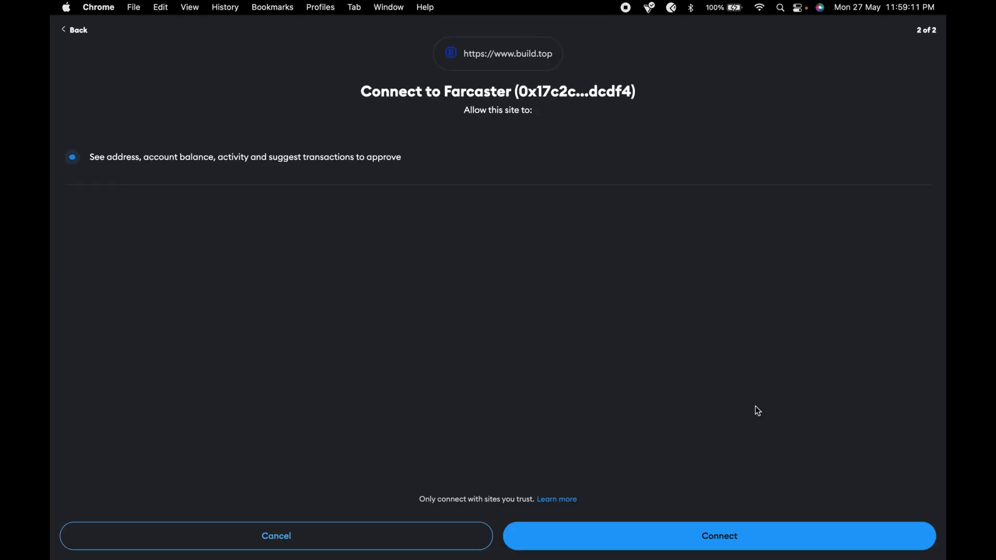
{"action": "left_click", "coordinate": [737, 538]}
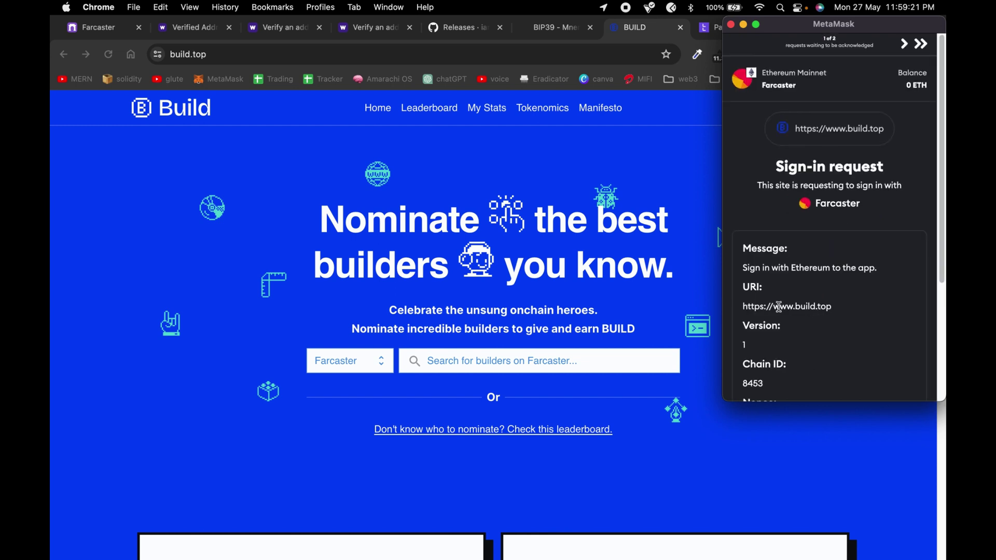
Approve both pending Build sign-in requests in MetaMask with the Farcaster account.
{"action": "scroll", "coordinate": [780, 306], "scroll_direction": "down", "scroll_amount": 5}
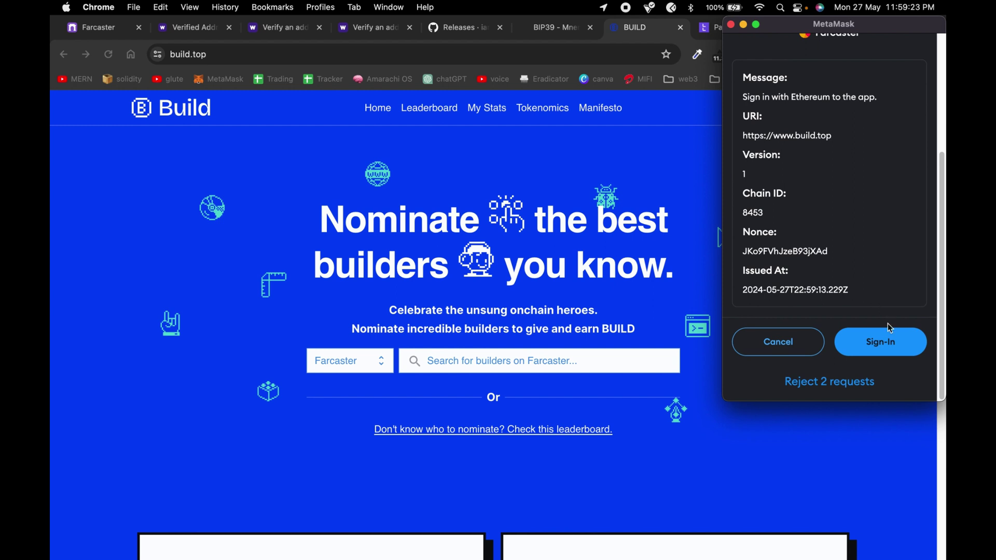
{"action": "left_click", "coordinate": [874, 347]}
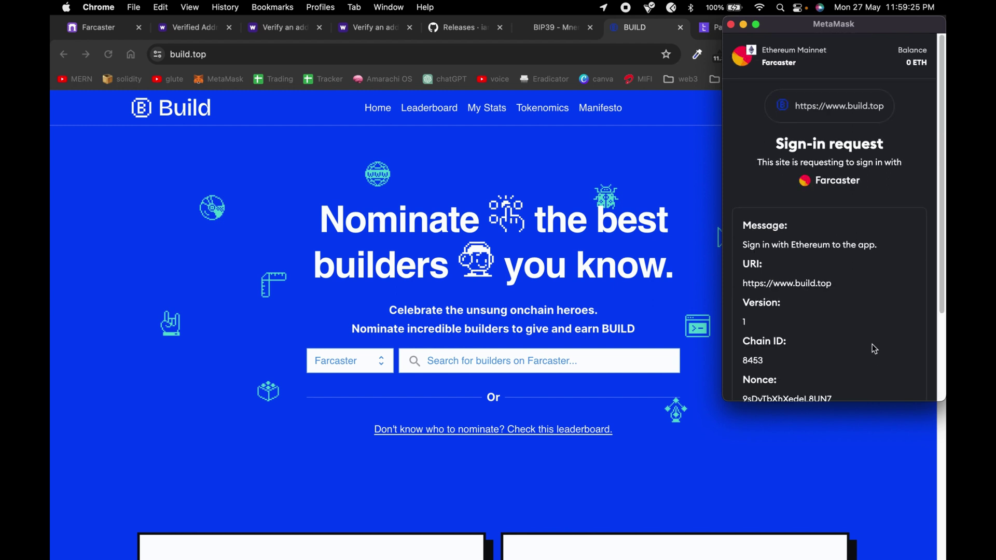
{"action": "scroll", "coordinate": [873, 345], "scroll_direction": "down", "scroll_amount": 5}
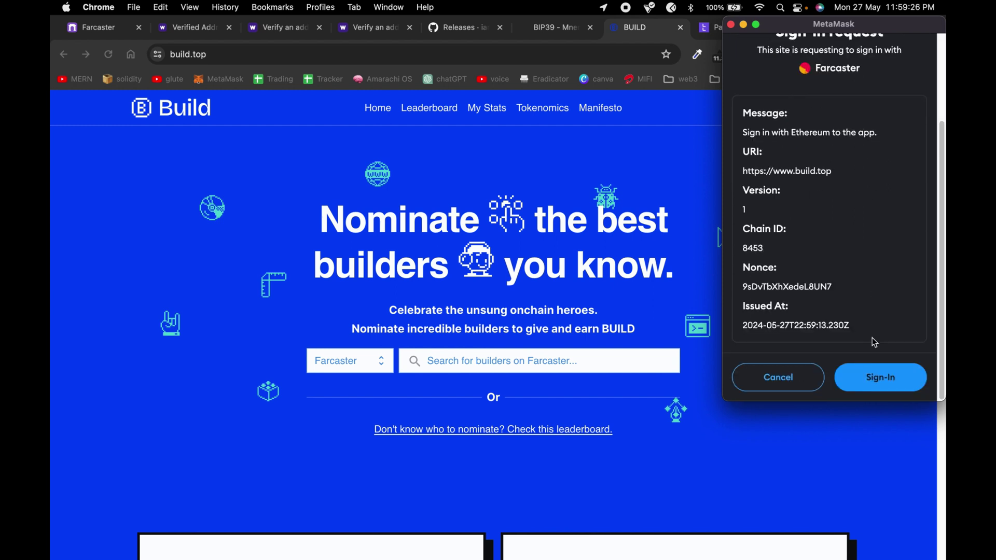
{"action": "left_click", "coordinate": [880, 378]}
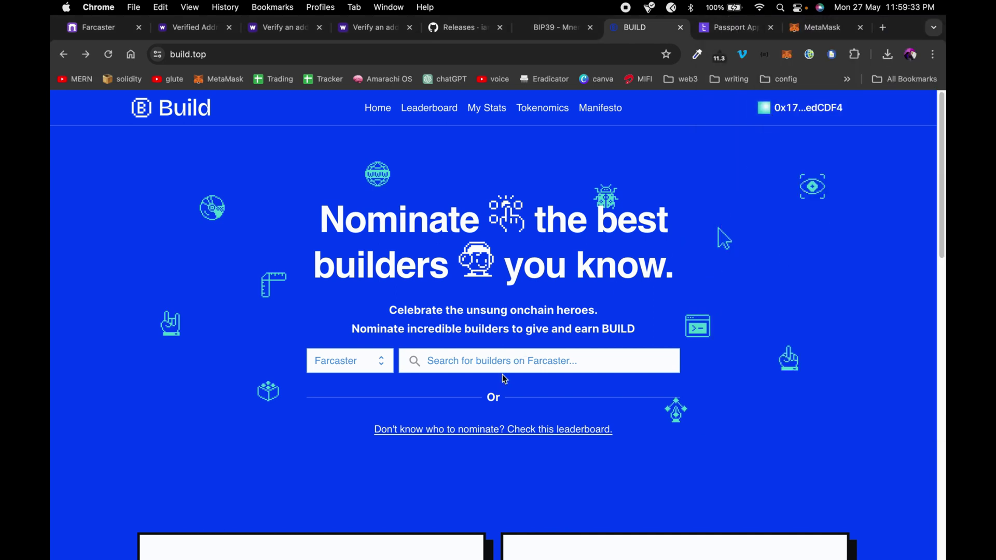
Search the Farcaster builders on the Build site for the chosen builder's username.
{"action": "scroll", "coordinate": [649, 390], "scroll_direction": "down", "scroll_amount": 4}
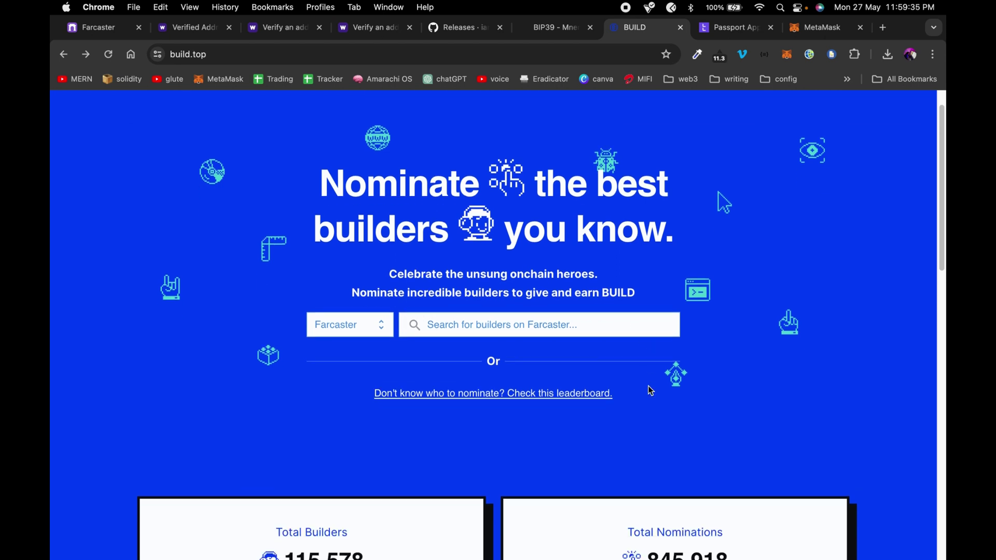
{"action": "scroll", "coordinate": [650, 391], "scroll_direction": "up", "scroll_amount": 4}
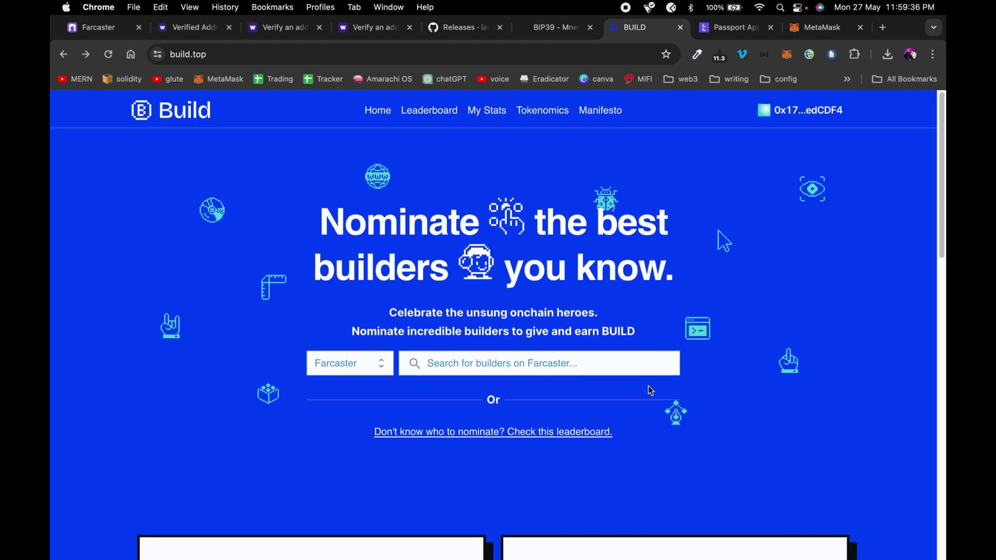
{"action": "left_click", "coordinate": [604, 361]}
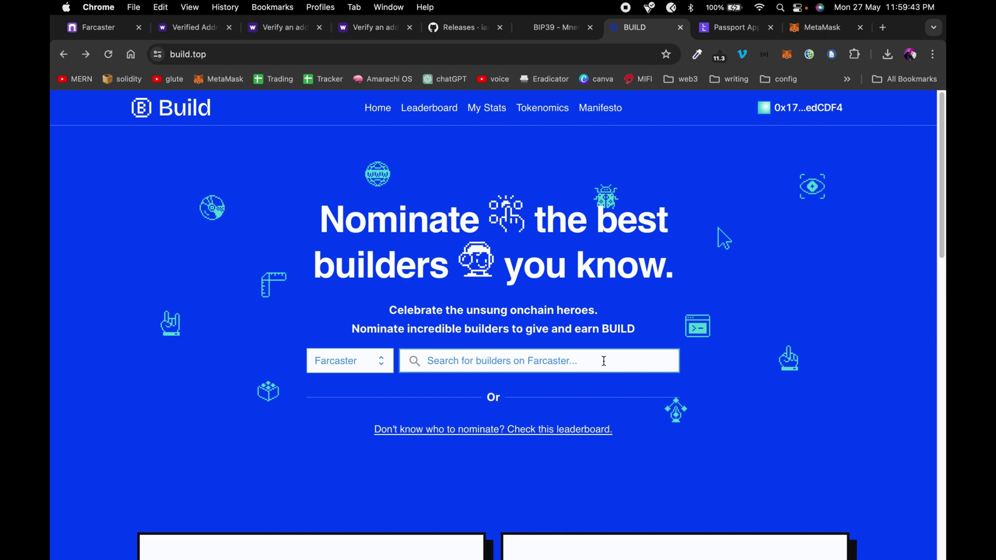
{"action": "type", "text": "yele"}
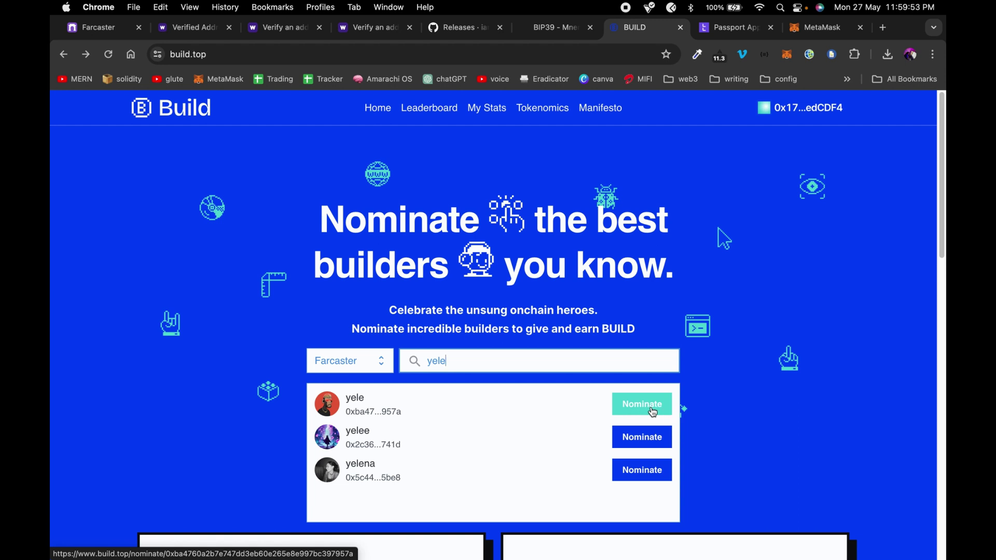
Nominate the first matching builder and open a Farcaster cast draft sharing the nomination.
{"action": "left_click", "coordinate": [629, 410]}
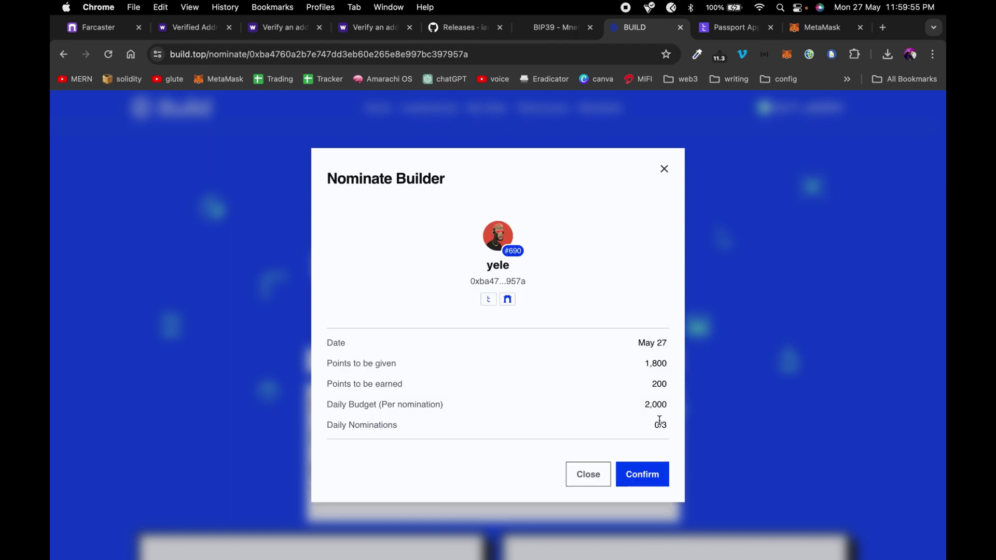
{"action": "left_click", "coordinate": [646, 476]}
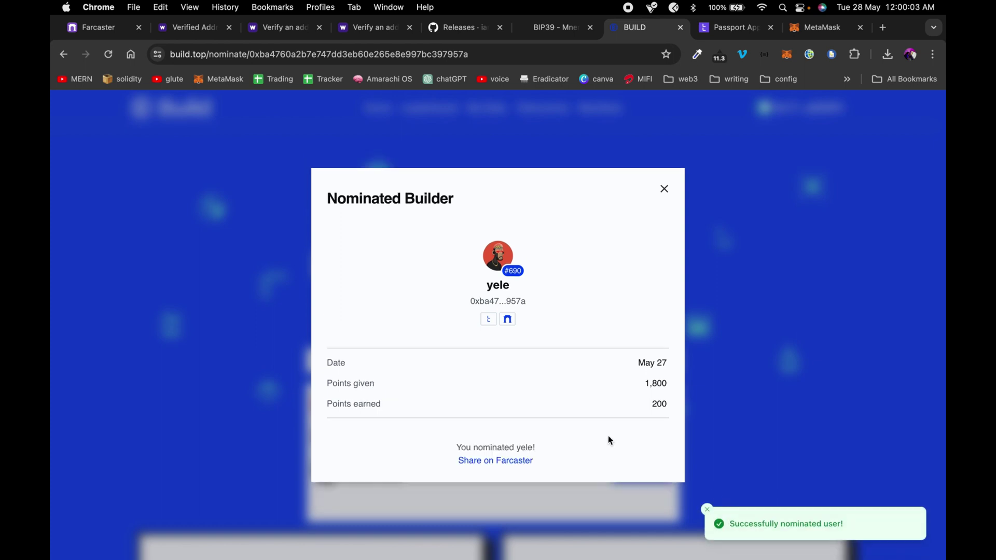
{"action": "left_click", "coordinate": [496, 462]}
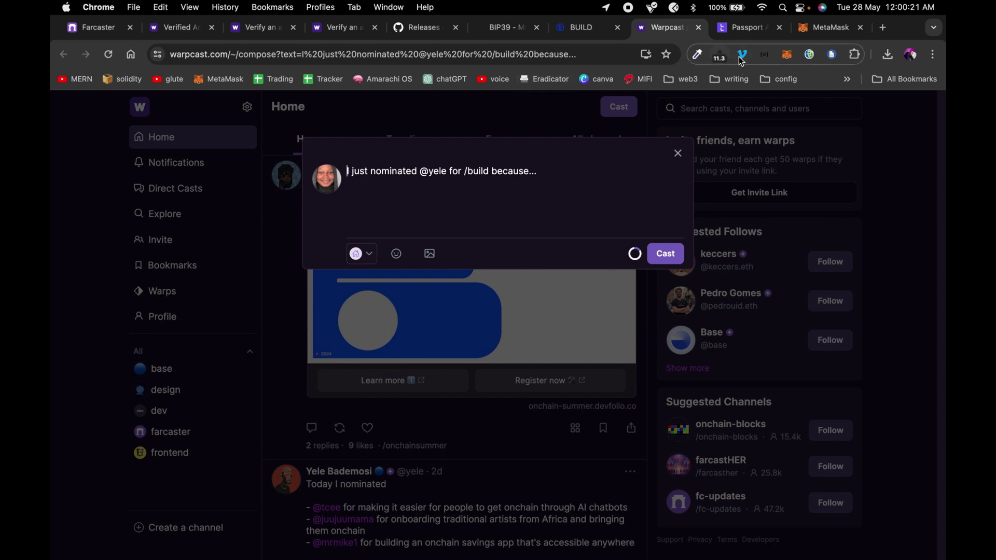
Switch to Talent Passport and log out of the account from the profile's settings.
{"action": "left_click", "coordinate": [737, 32]}
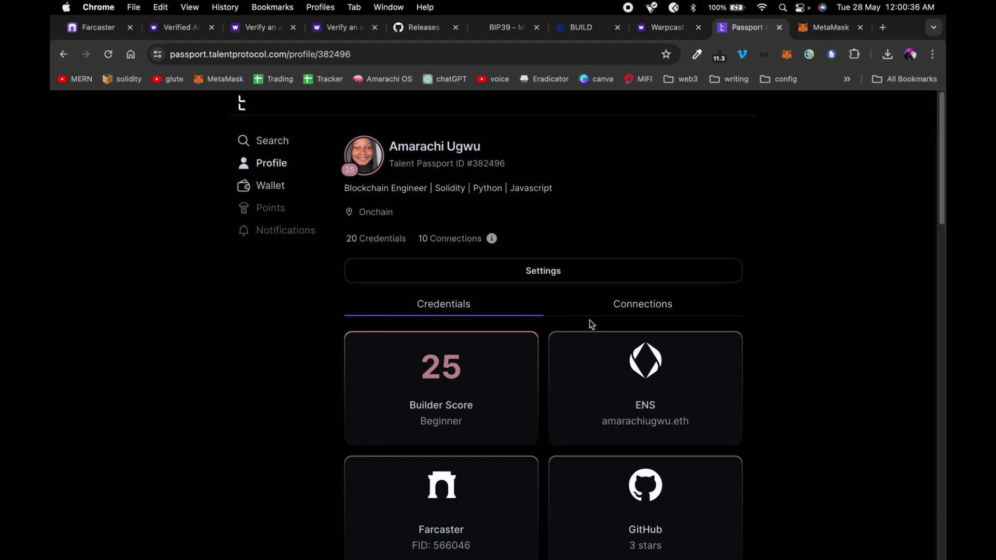
{"action": "scroll", "coordinate": [591, 327], "scroll_direction": "down", "scroll_amount": 1}
{"action": "left_click", "coordinate": [544, 245]}
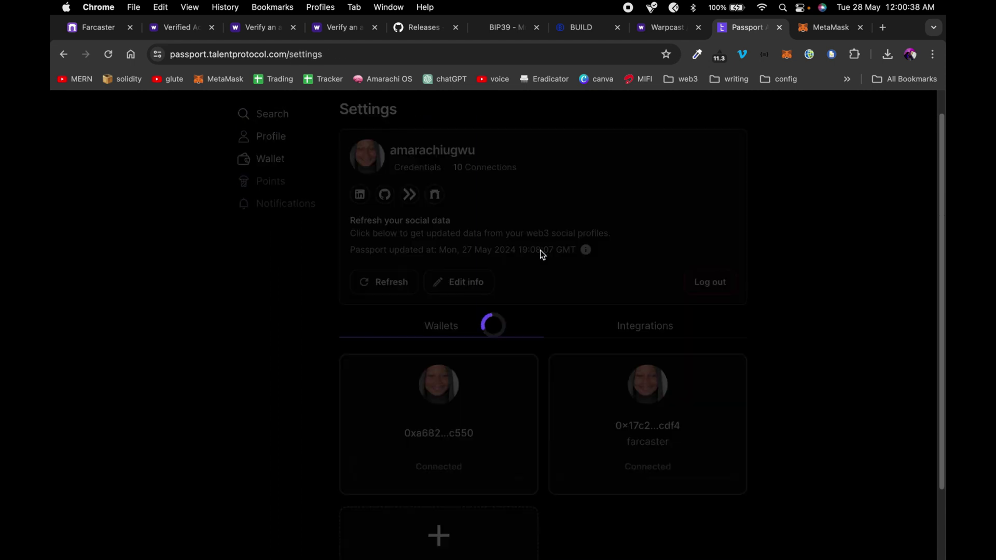
{"action": "left_click", "coordinate": [704, 285]}
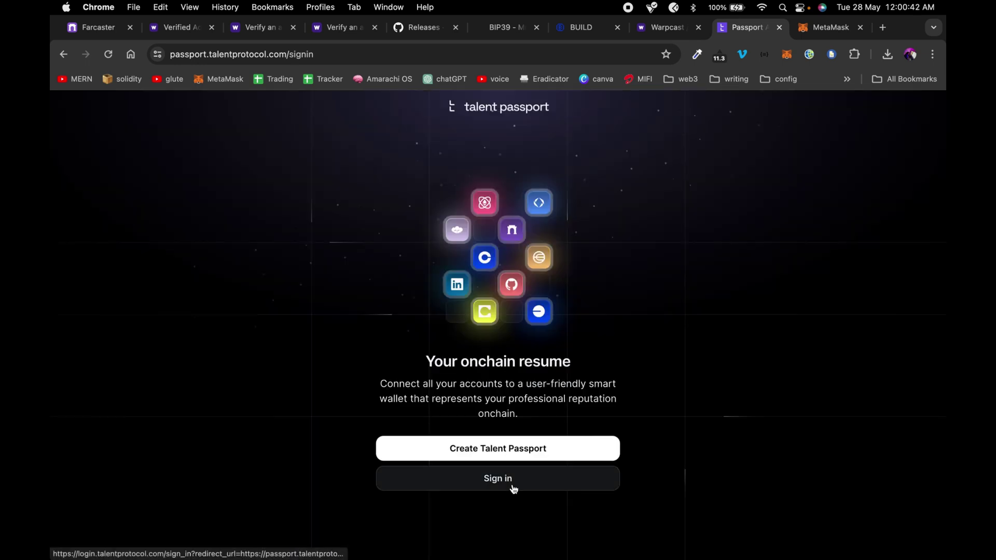
Open the Create Talent Passport sign-up form and examine its email and social account options.
{"action": "left_click", "coordinate": [497, 456]}
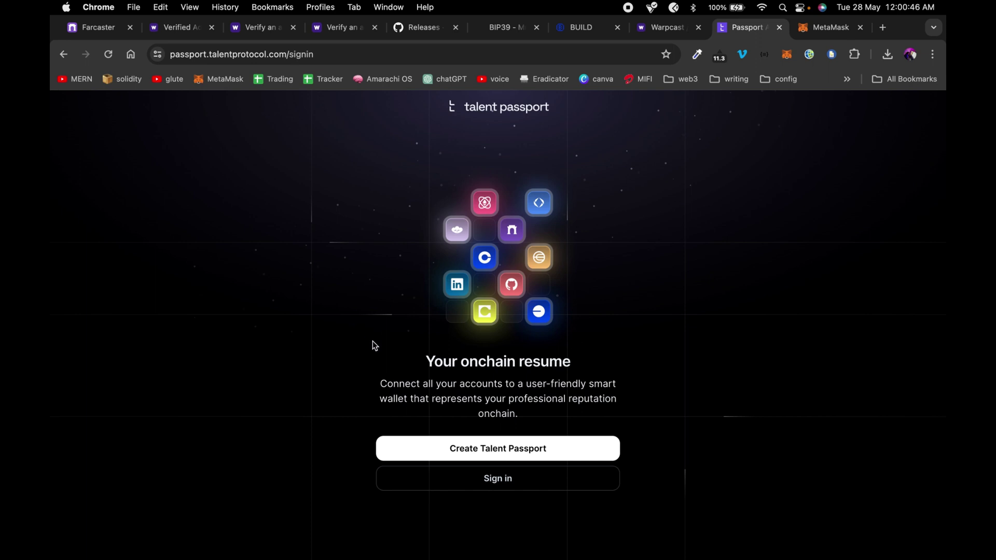
{"action": "left_click", "coordinate": [540, 451]}
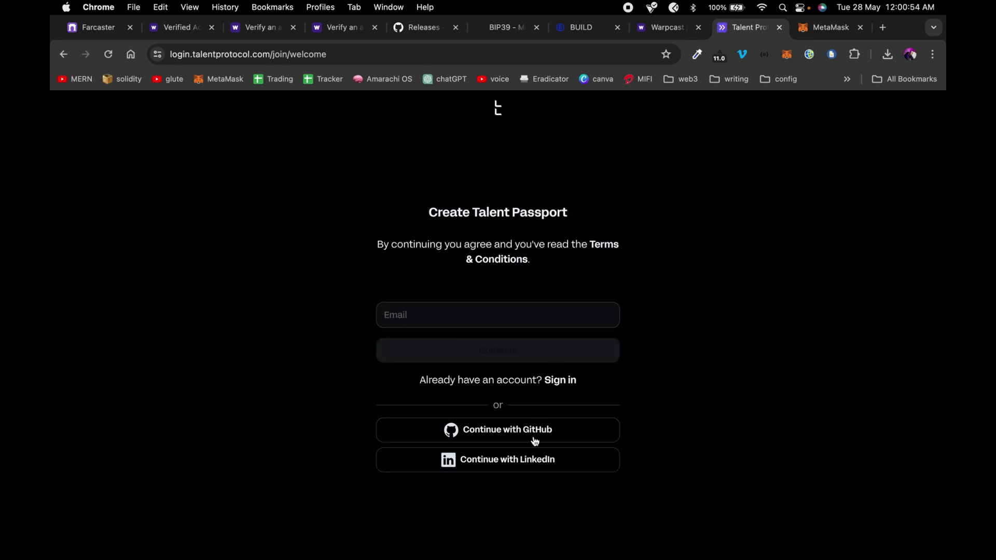
{"action": "left_click", "coordinate": [518, 310]}
{"action": "left_click", "coordinate": [523, 345]}
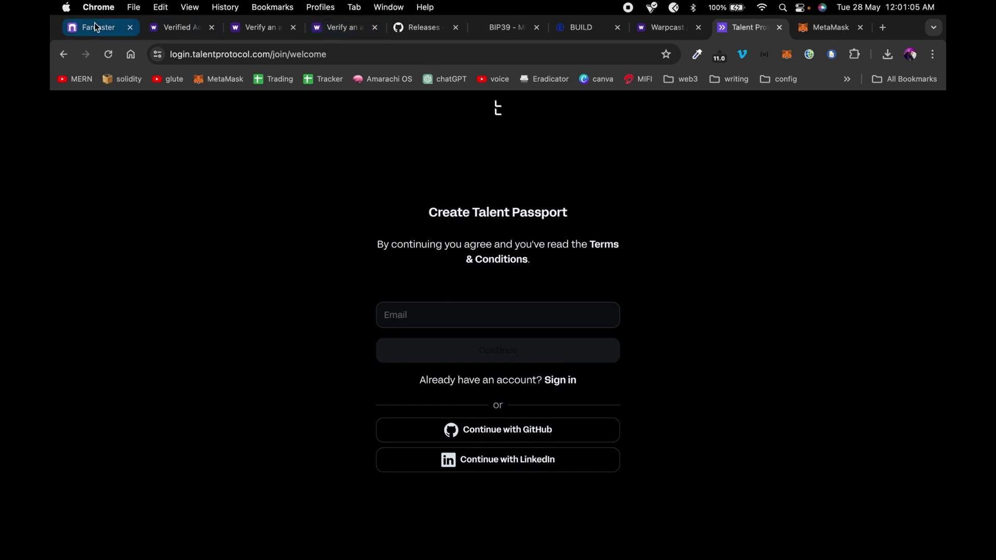
Return to the Talent Passport start page and sign in to the existing account with GitHub.
{"action": "left_click", "coordinate": [64, 53]}
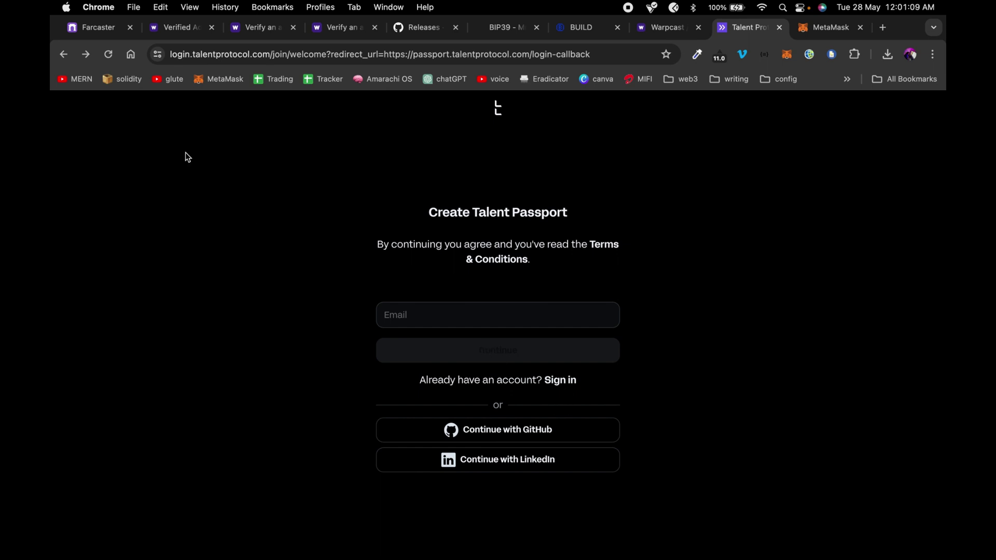
{"action": "left_click", "coordinate": [64, 54]}
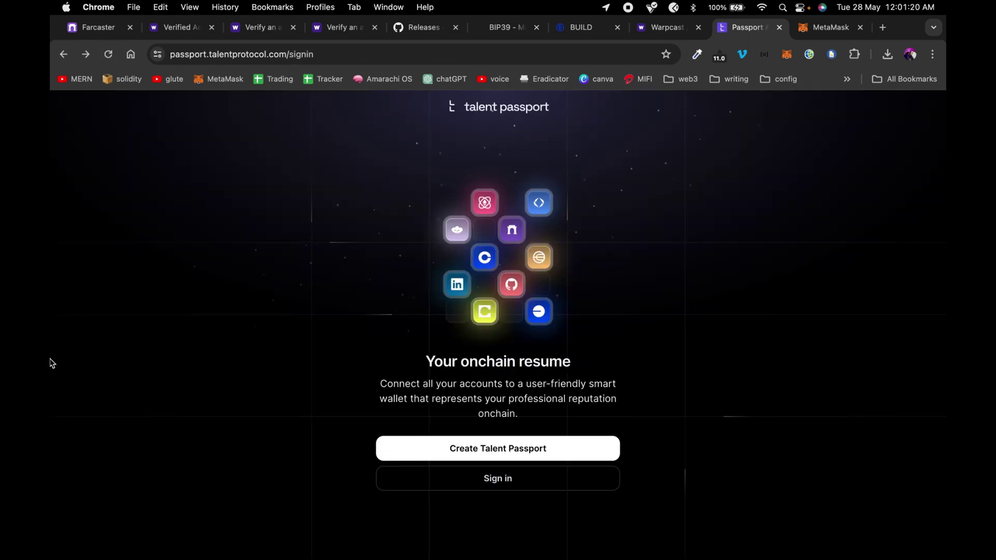
{"action": "left_click", "coordinate": [498, 483]}
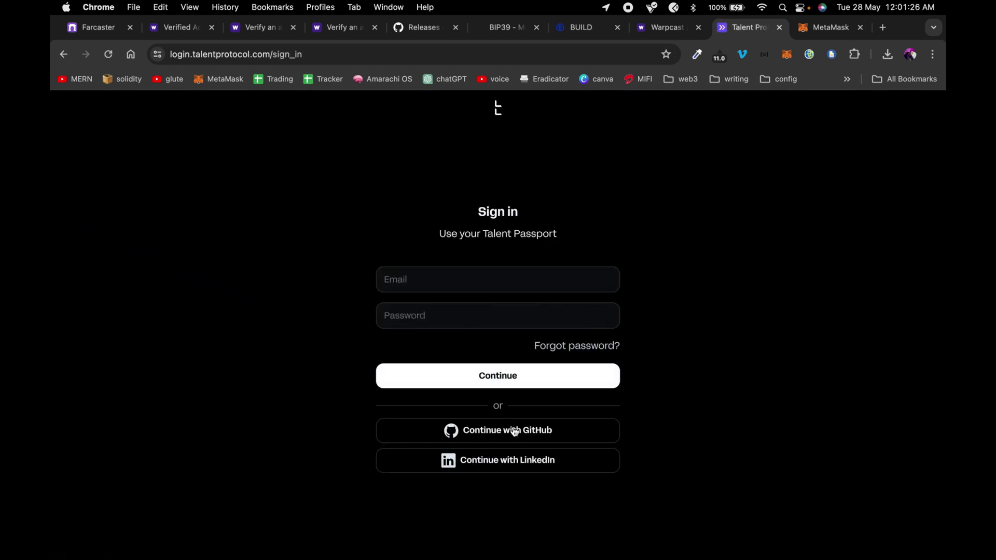
{"action": "left_click", "coordinate": [514, 433]}
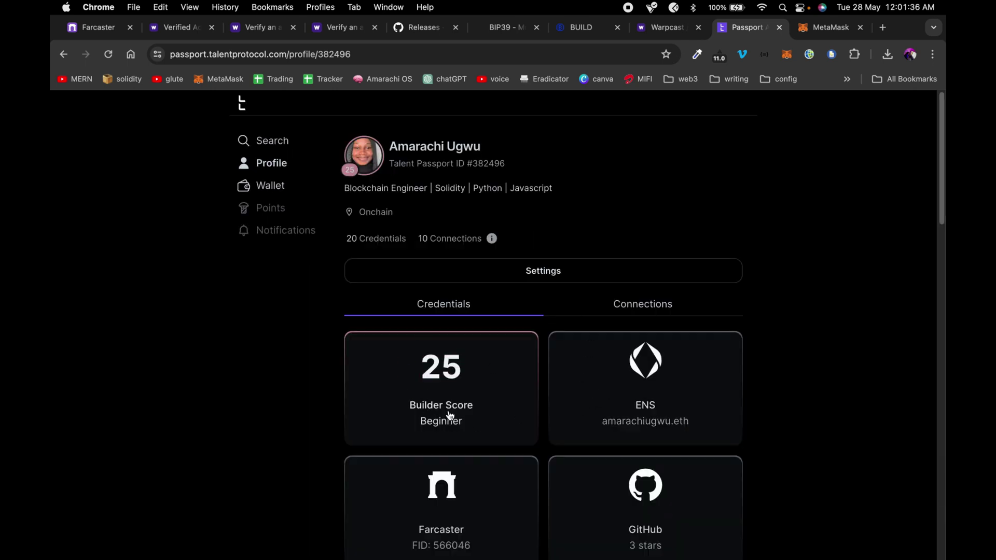
Examine the profile's Builder Score, its connected credentials and the other credentials available on Talent Passport.
{"action": "scroll", "coordinate": [521, 438], "scroll_direction": "down", "scroll_amount": 2}
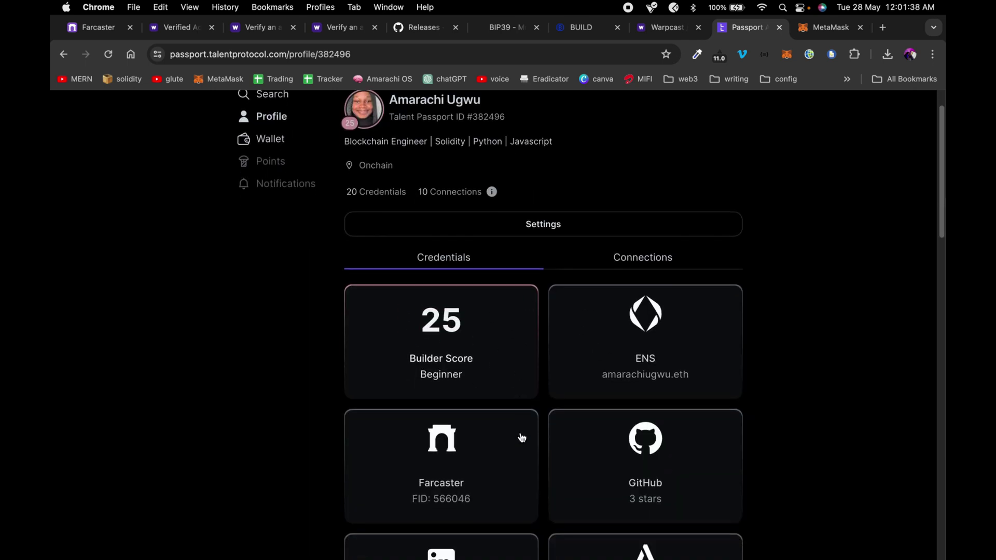
{"action": "scroll", "coordinate": [522, 438], "scroll_direction": "down", "scroll_amount": 1}
{"action": "scroll", "coordinate": [522, 437], "scroll_direction": "down", "scroll_amount": 2}
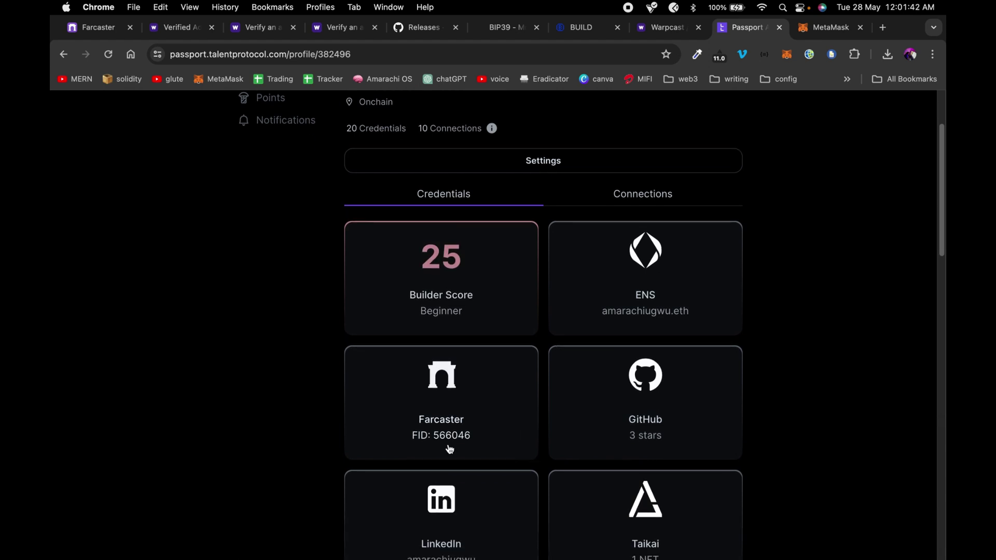
{"action": "scroll", "coordinate": [526, 443], "scroll_direction": "down", "scroll_amount": 2}
{"action": "scroll", "coordinate": [529, 442], "scroll_direction": "down", "scroll_amount": 1}
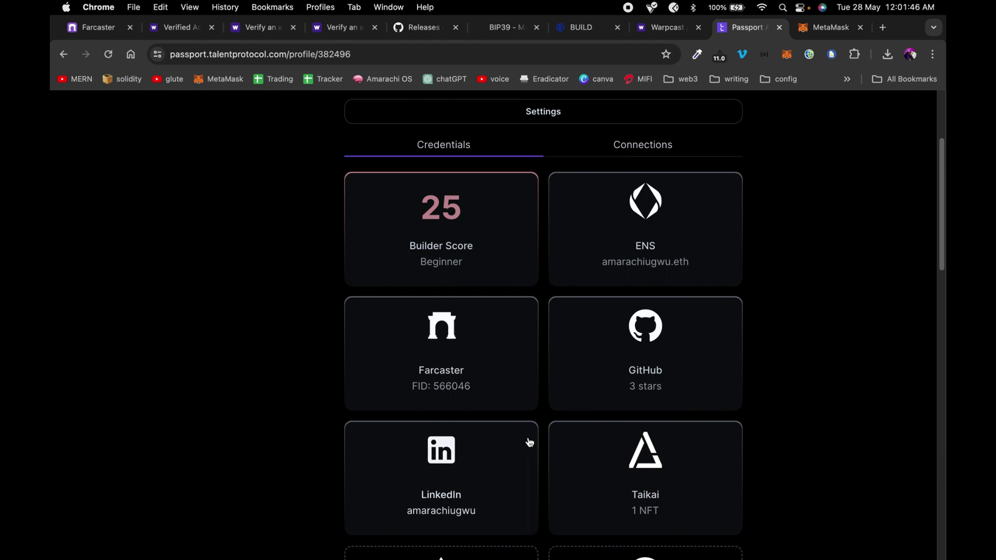
{"action": "scroll", "coordinate": [585, 407], "scroll_direction": "down", "scroll_amount": 2}
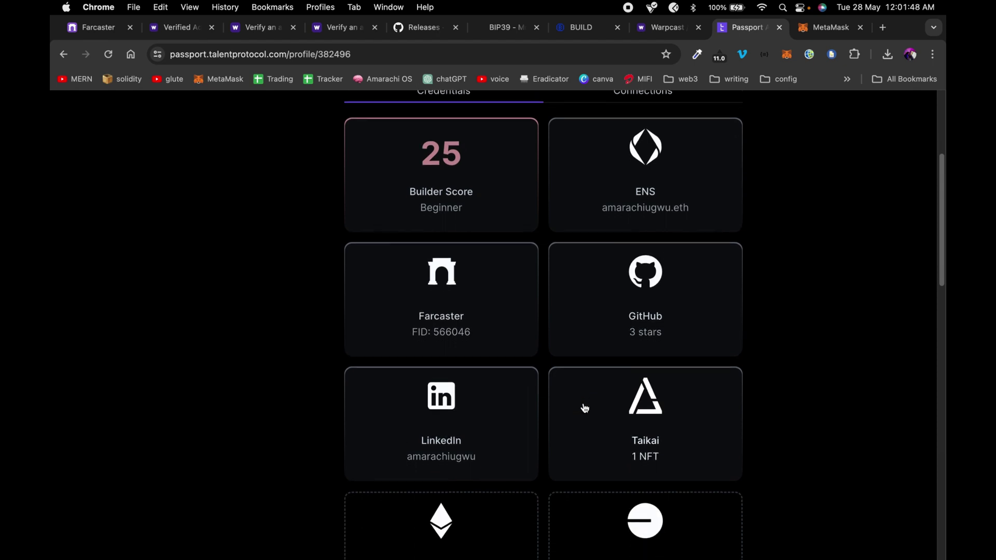
{"action": "scroll", "coordinate": [584, 408], "scroll_direction": "down", "scroll_amount": 5}
{"action": "scroll", "coordinate": [585, 408], "scroll_direction": "down", "scroll_amount": 6}
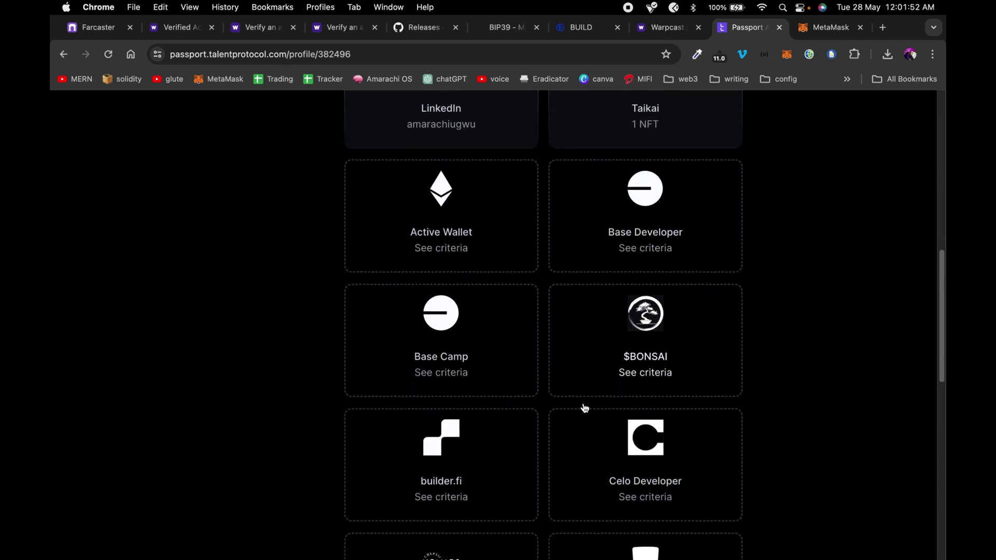
{"action": "scroll", "coordinate": [585, 408], "scroll_direction": "down", "scroll_amount": 4}
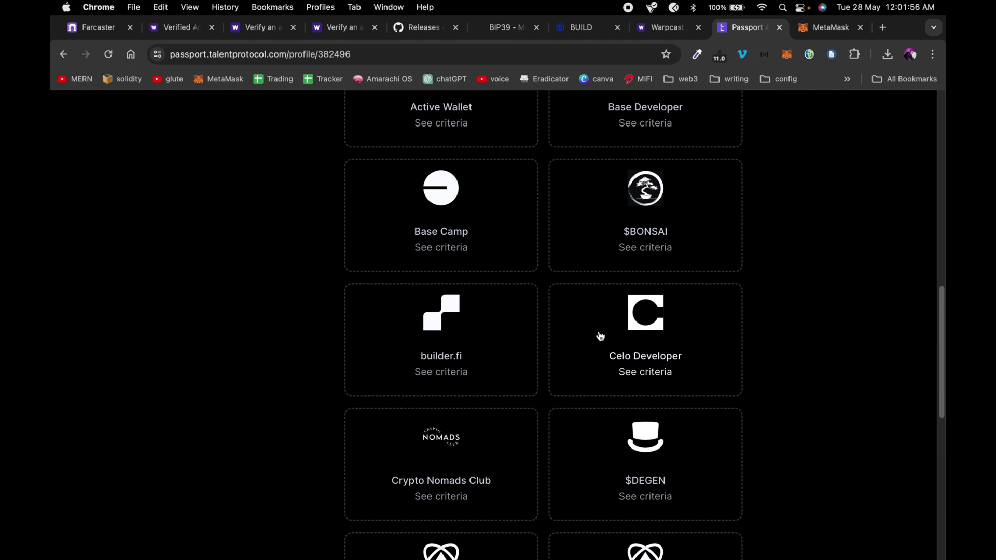
{"action": "scroll", "coordinate": [598, 335], "scroll_direction": "up", "scroll_amount": 8}
{"action": "scroll", "coordinate": [601, 336], "scroll_direction": "up", "scroll_amount": 7}
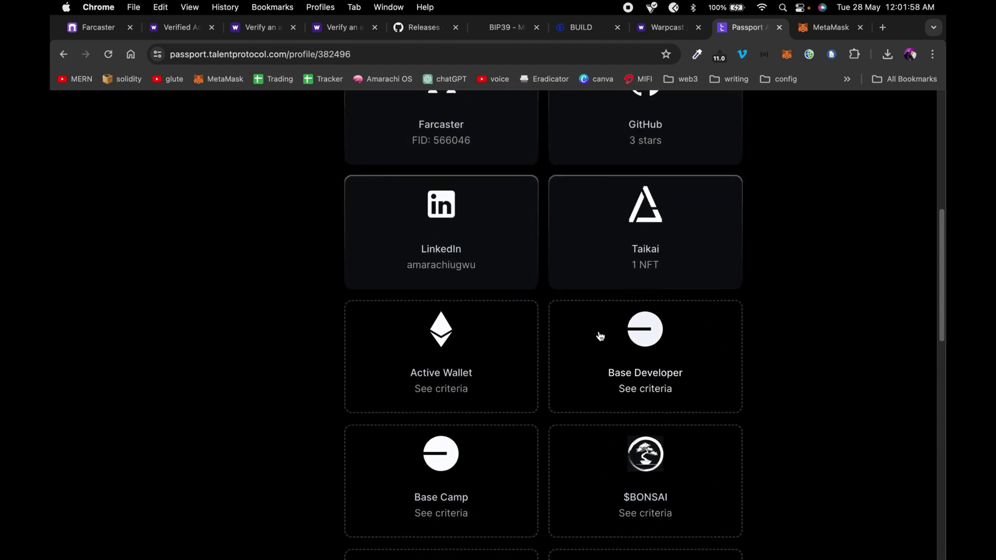
Review the connected credentials and the unearned ones such as Active Wallet, Base Developer and Celo Developer, along with the Builder Score.
{"action": "scroll", "coordinate": [601, 337], "scroll_direction": "up", "scroll_amount": 1}
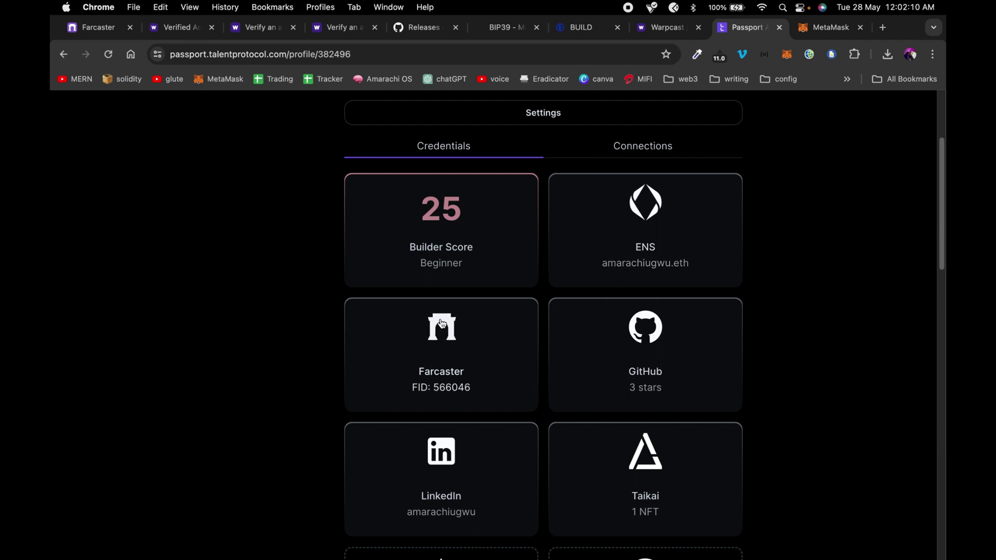
{"action": "scroll", "coordinate": [684, 470], "scroll_direction": "down", "scroll_amount": 1}
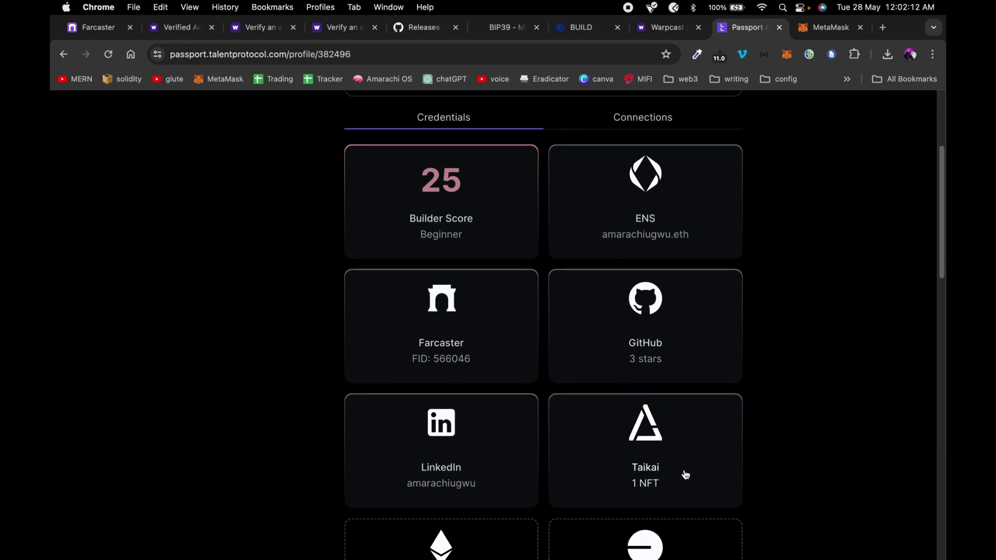
{"action": "scroll", "coordinate": [685, 474], "scroll_direction": "down", "scroll_amount": 2}
{"action": "scroll", "coordinate": [634, 431], "scroll_direction": "down", "scroll_amount": 4}
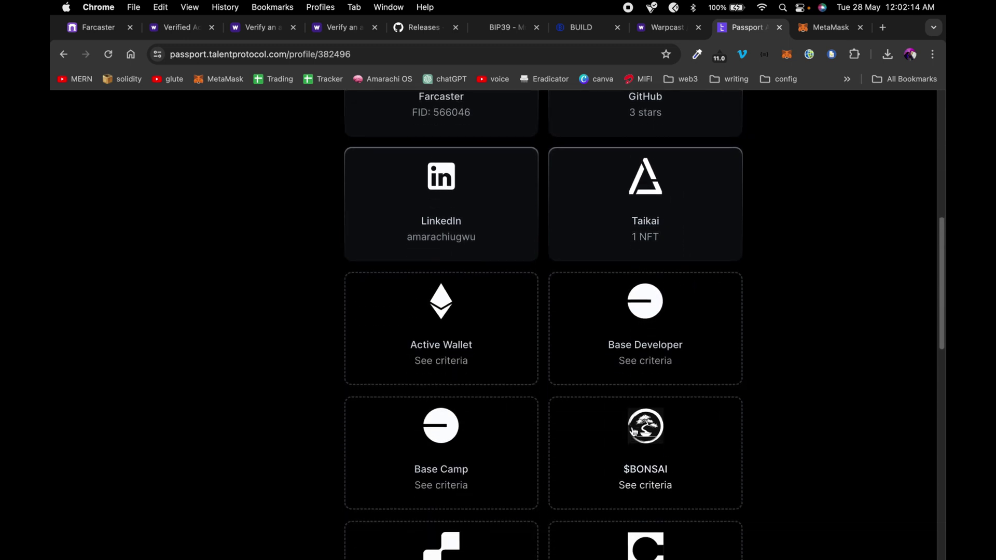
{"action": "scroll", "coordinate": [633, 431], "scroll_direction": "down", "scroll_amount": 1}
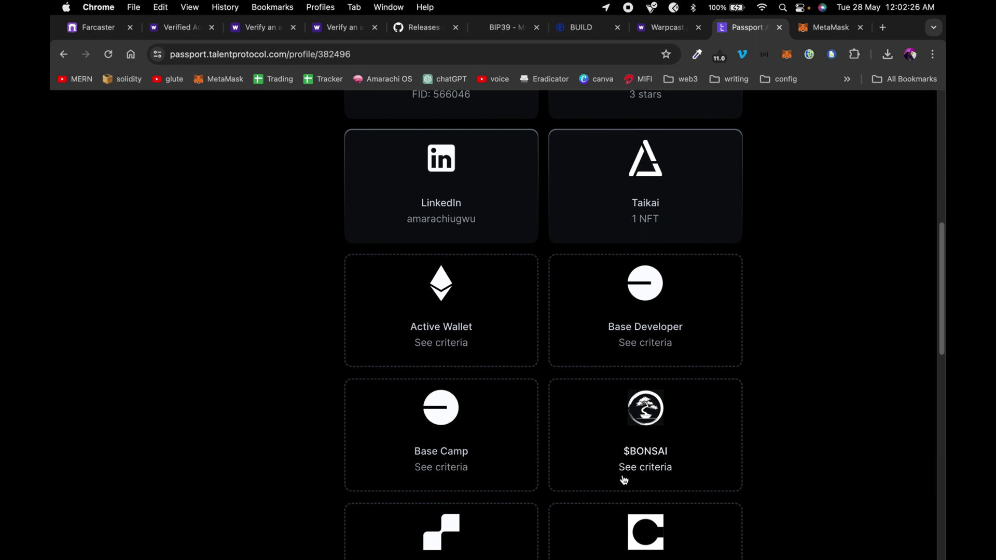
{"action": "scroll", "coordinate": [620, 465], "scroll_direction": "up", "scroll_amount": 3}
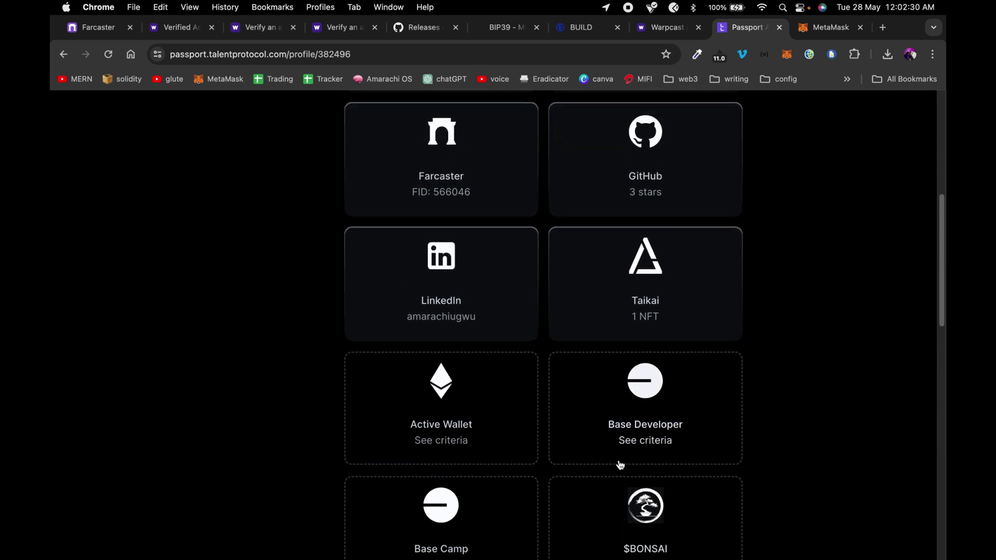
{"action": "scroll", "coordinate": [630, 447], "scroll_direction": "down", "scroll_amount": 4}
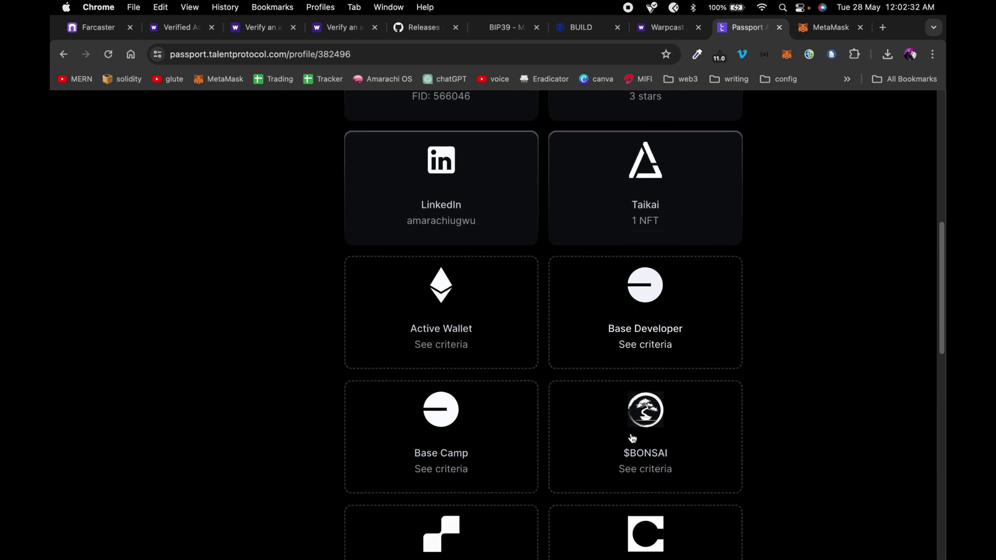
{"action": "scroll", "coordinate": [632, 438], "scroll_direction": "down", "scroll_amount": 1}
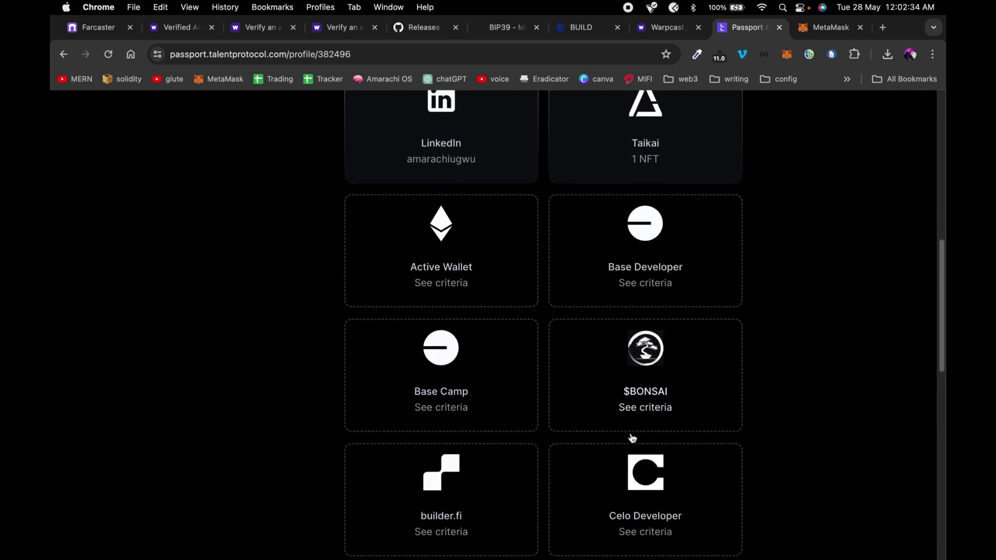
{"action": "scroll", "coordinate": [632, 439], "scroll_direction": "down", "scroll_amount": 1}
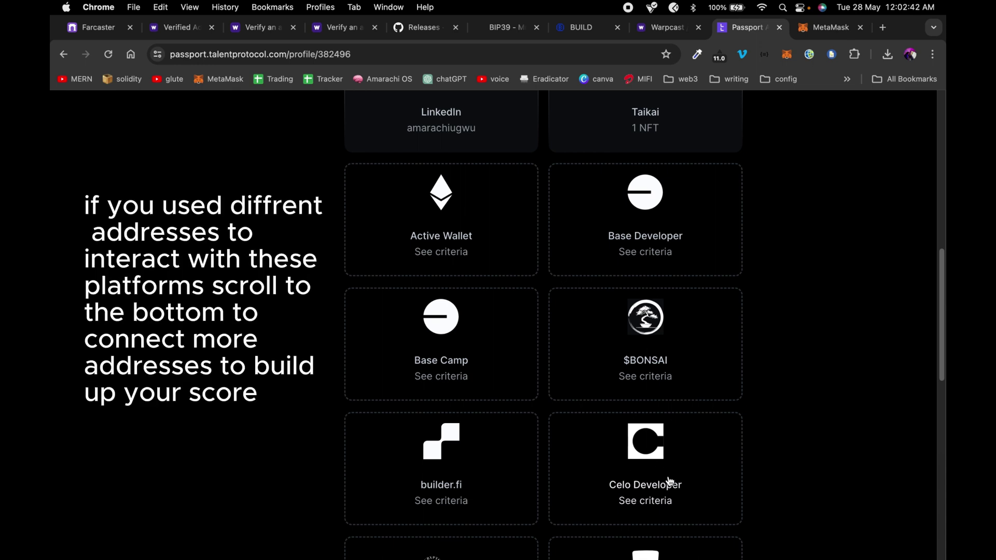
{"action": "scroll", "coordinate": [644, 394], "scroll_direction": "up", "scroll_amount": 10}
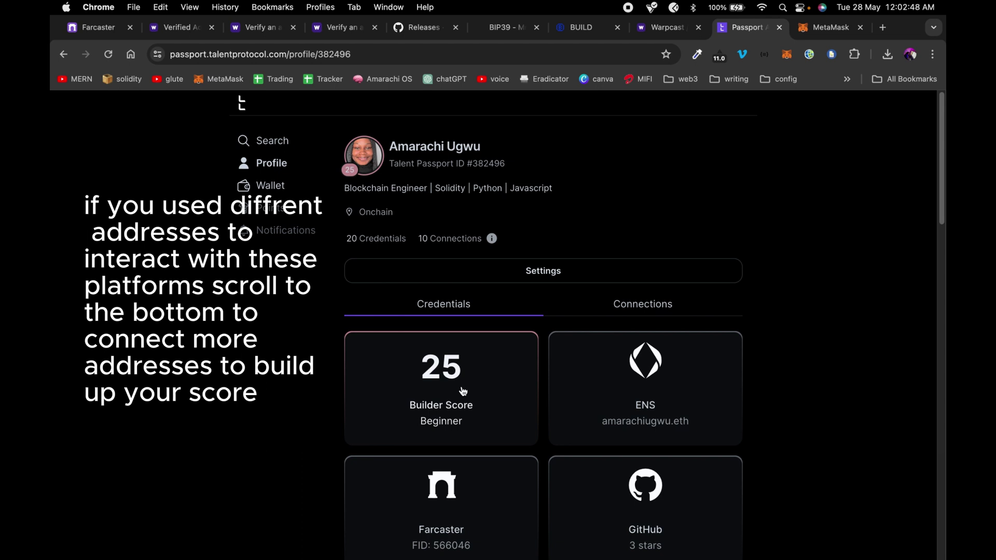
{"action": "scroll", "coordinate": [493, 369], "scroll_direction": "down", "scroll_amount": 2}
{"action": "scroll", "coordinate": [496, 369], "scroll_direction": "up", "scroll_amount": 2}
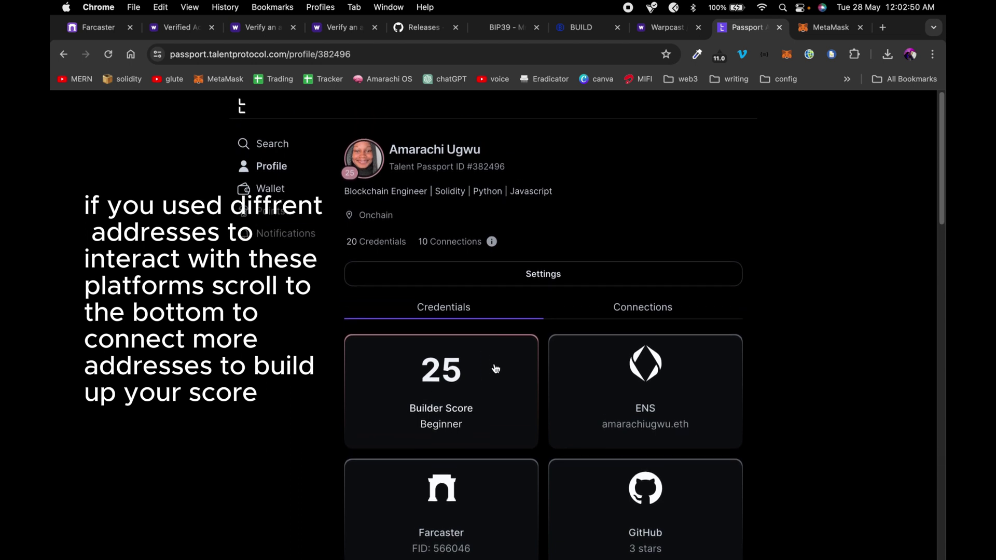
Switch to the Build site, close the Nominated Builder summary and set the builder search source to Talent Protocol.
{"action": "left_click", "coordinate": [585, 28]}
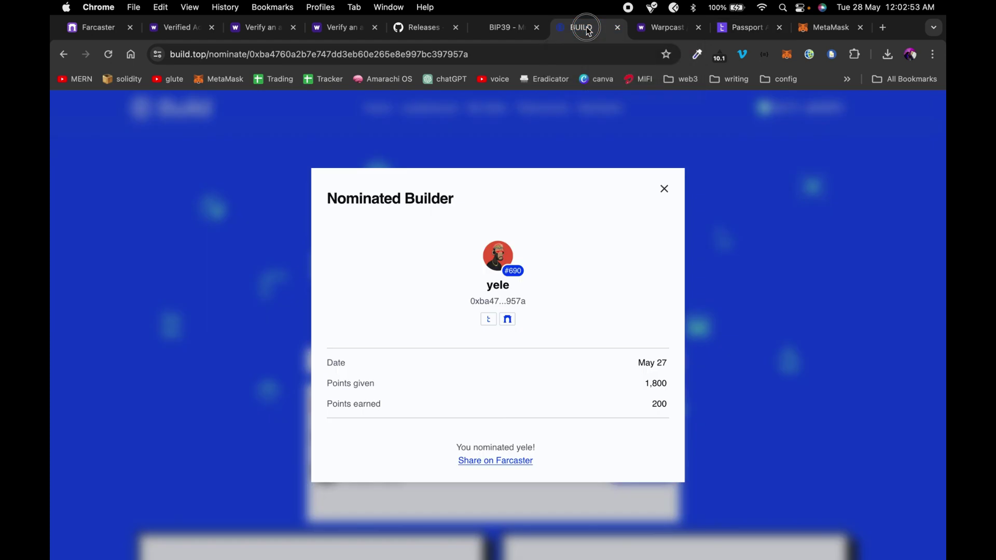
{"action": "left_click", "coordinate": [664, 188]}
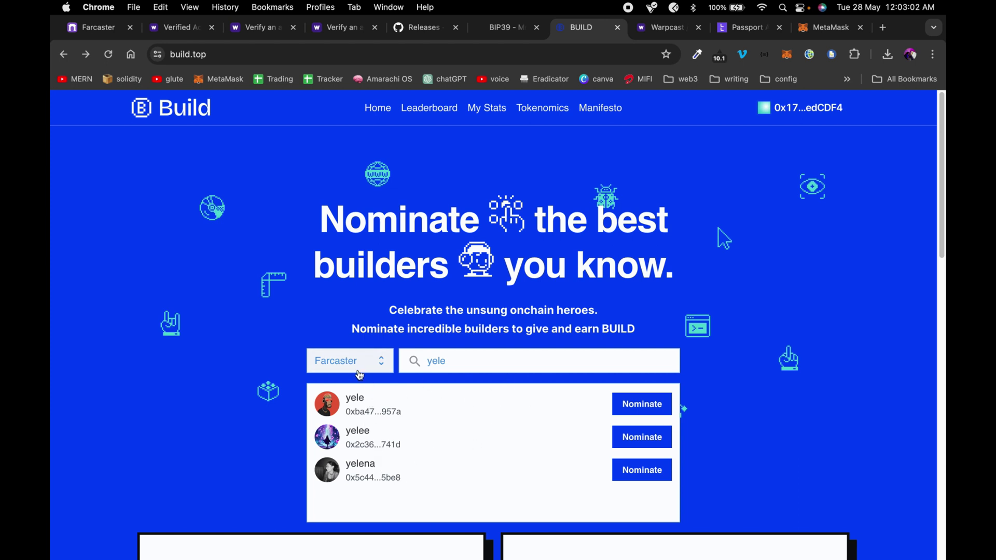
{"action": "left_click", "coordinate": [381, 363]}
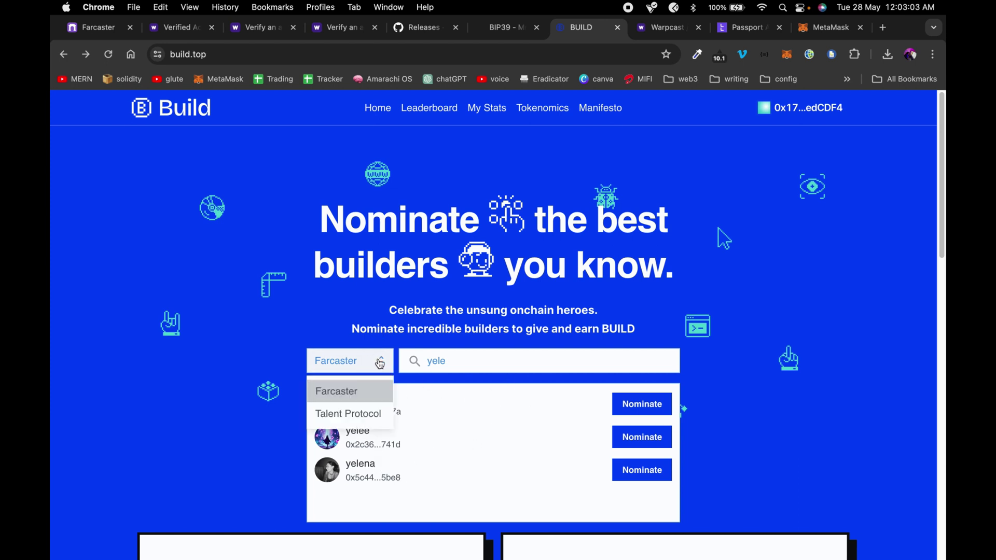
{"action": "left_click", "coordinate": [353, 414]}
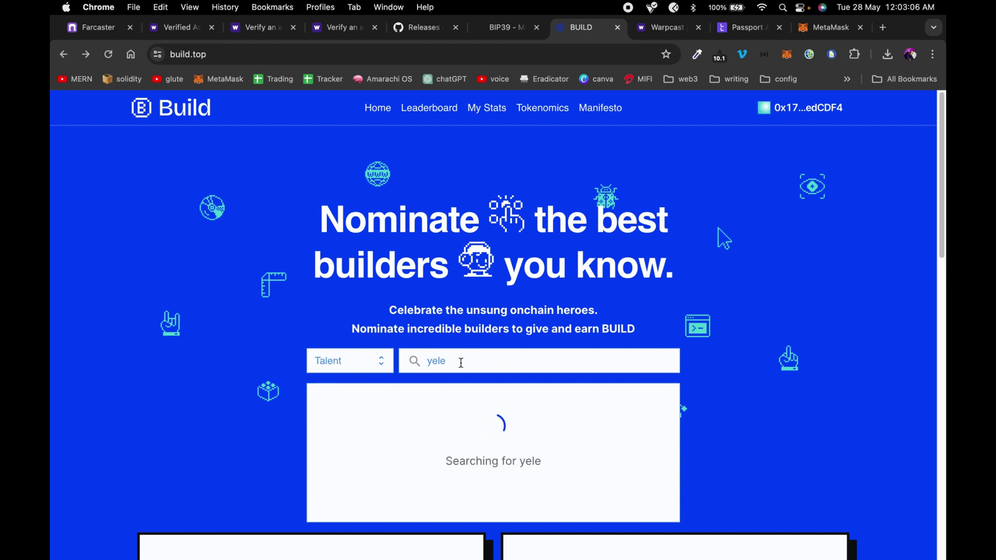